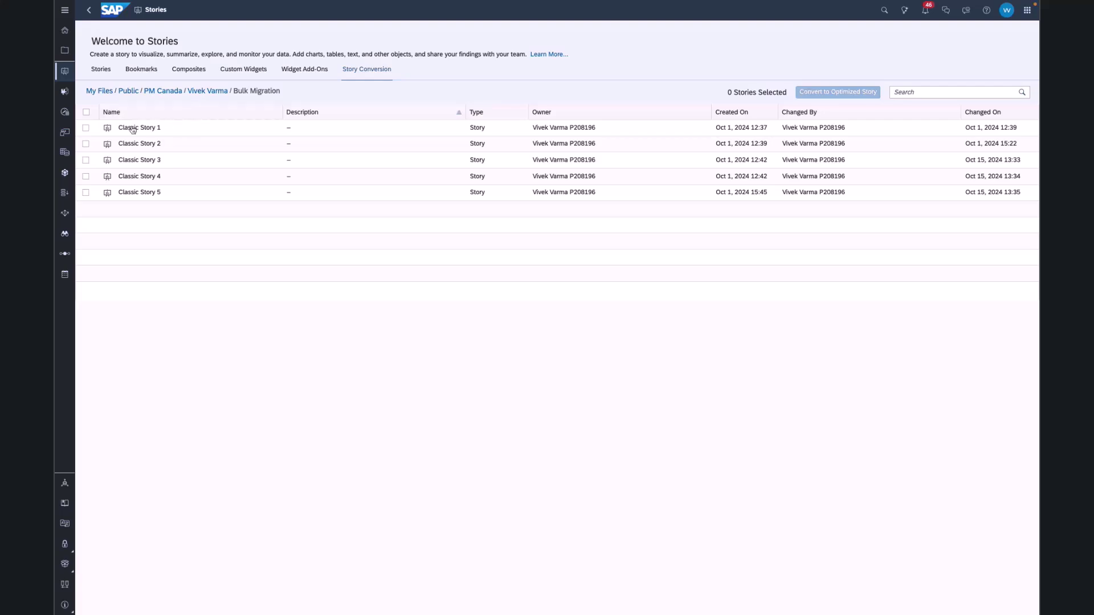
# Check Classic Stories 1–5 for optimized-story conversion and view Story 3's feature limitation
pyautogui.click(85, 128)
pyautogui.click(85, 144)
pyautogui.click(85, 160)
pyautogui.click(86, 176)
pyautogui.click(85, 192)
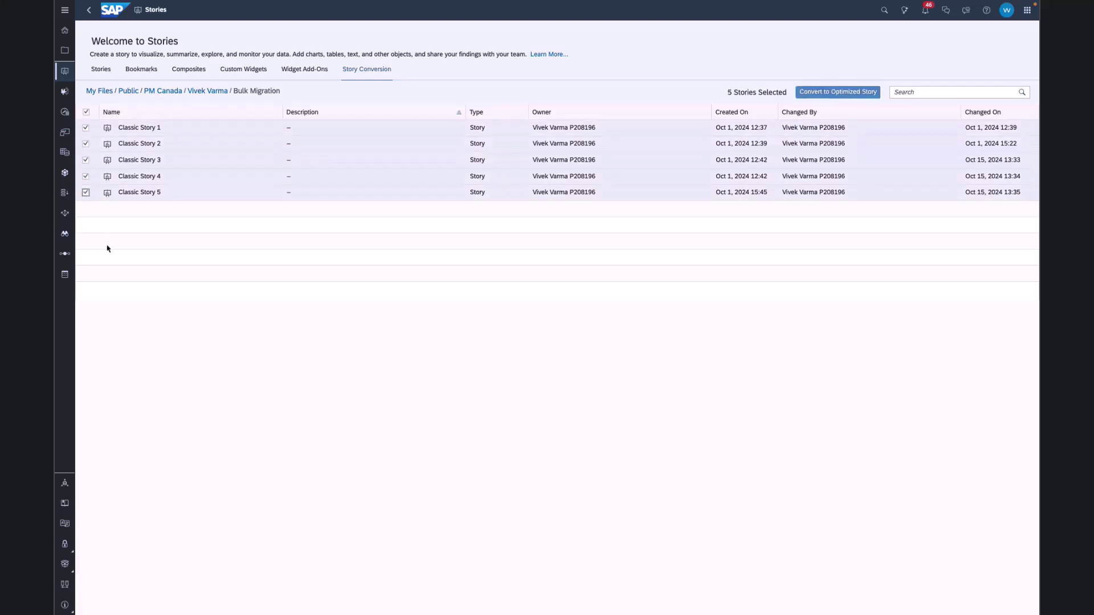
pyautogui.click(832, 93)
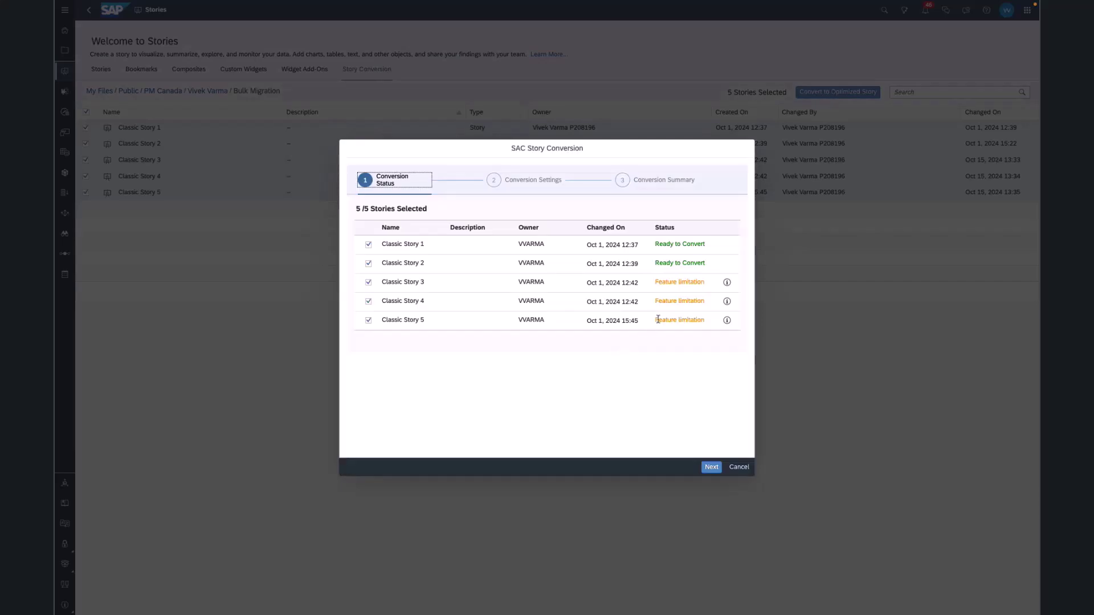
pyautogui.click(727, 287)
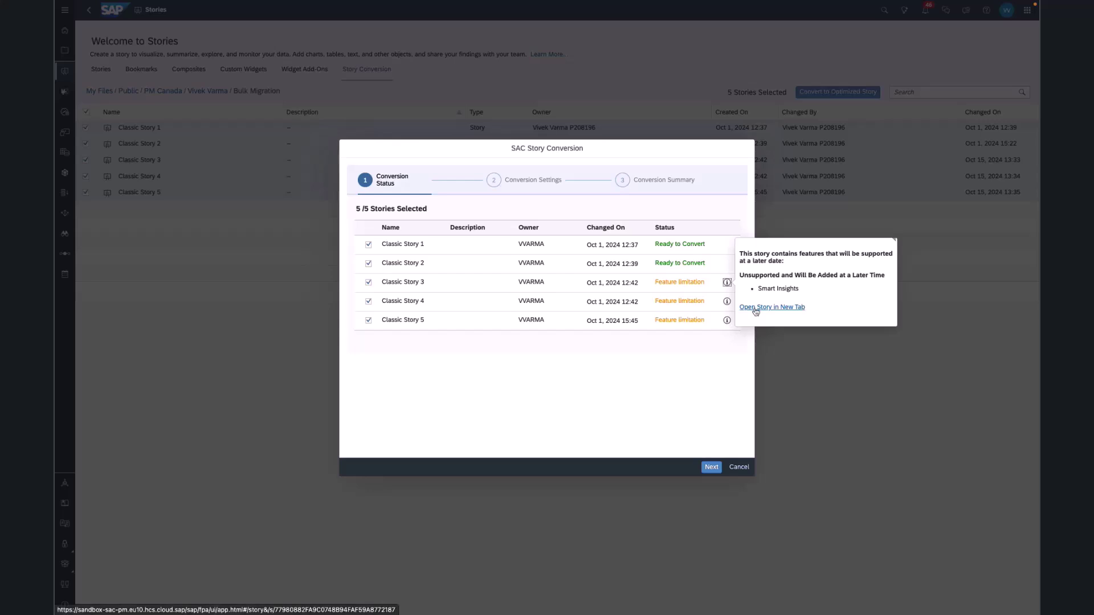
# Convert the five stories, saving converted copies in the same folder as the originals
pyautogui.click(710, 467)
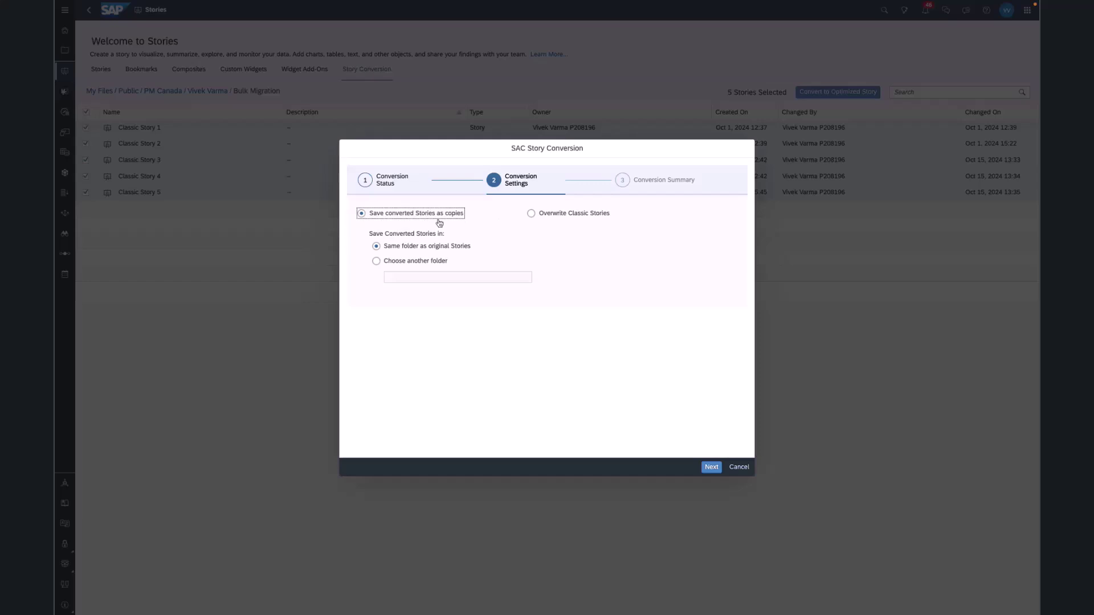
pyautogui.click(415, 262)
pyautogui.click(440, 251)
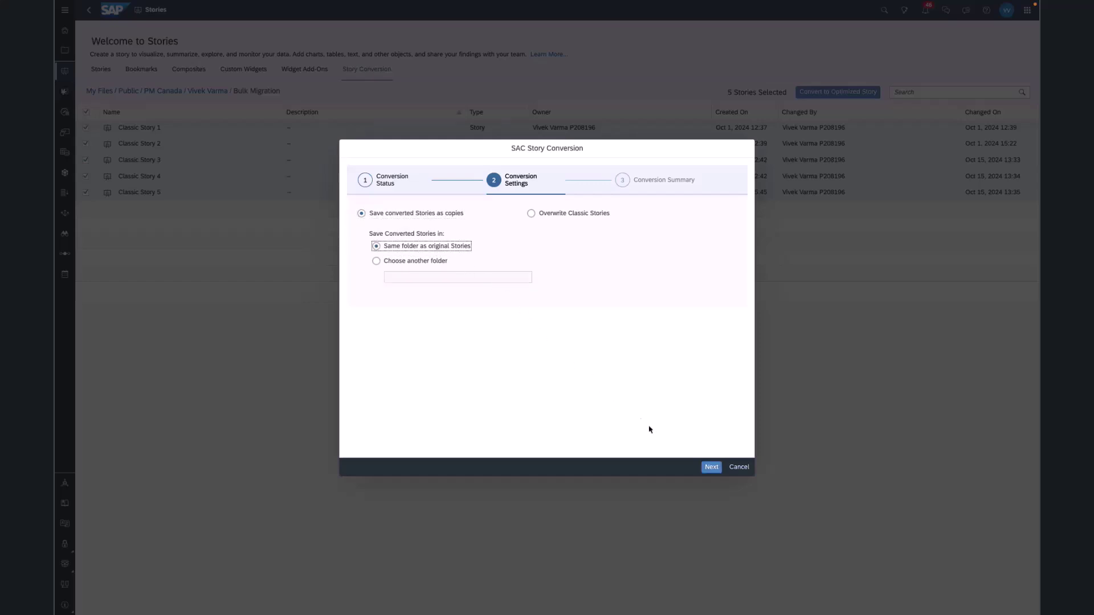
pyautogui.click(710, 467)
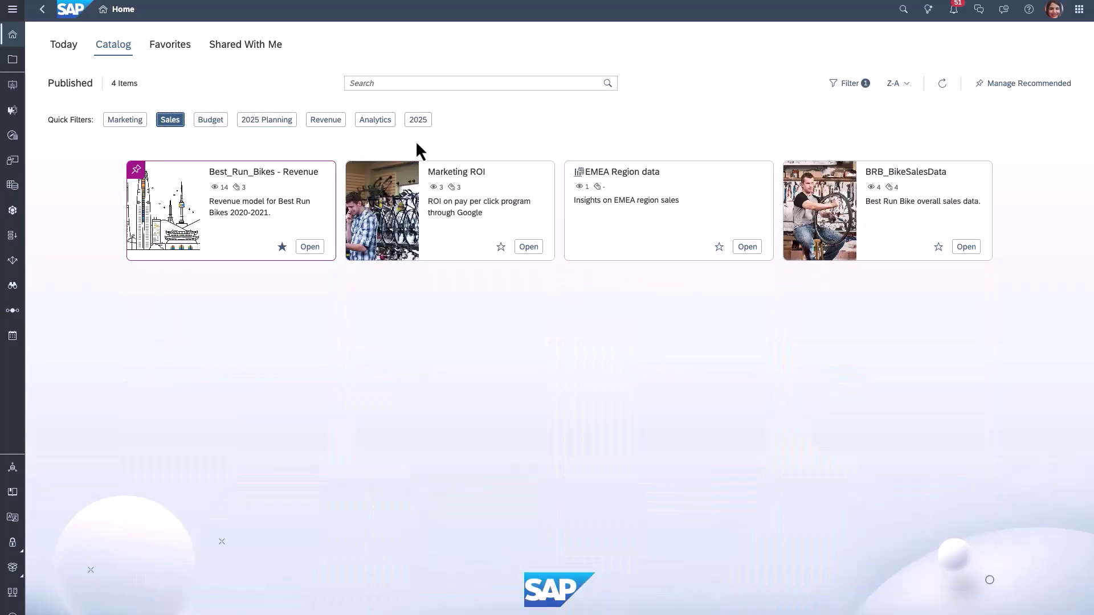
# Try the 2025 Planning, 2025 and Marketing quick-filter chips in the catalog
pyautogui.click(258, 124)
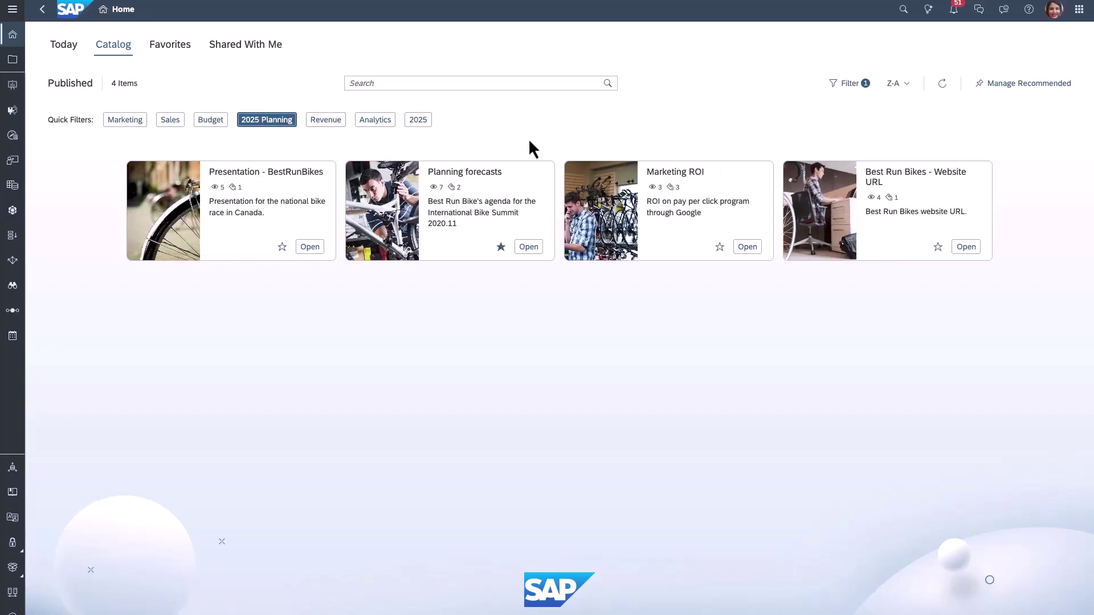
pyautogui.click(417, 120)
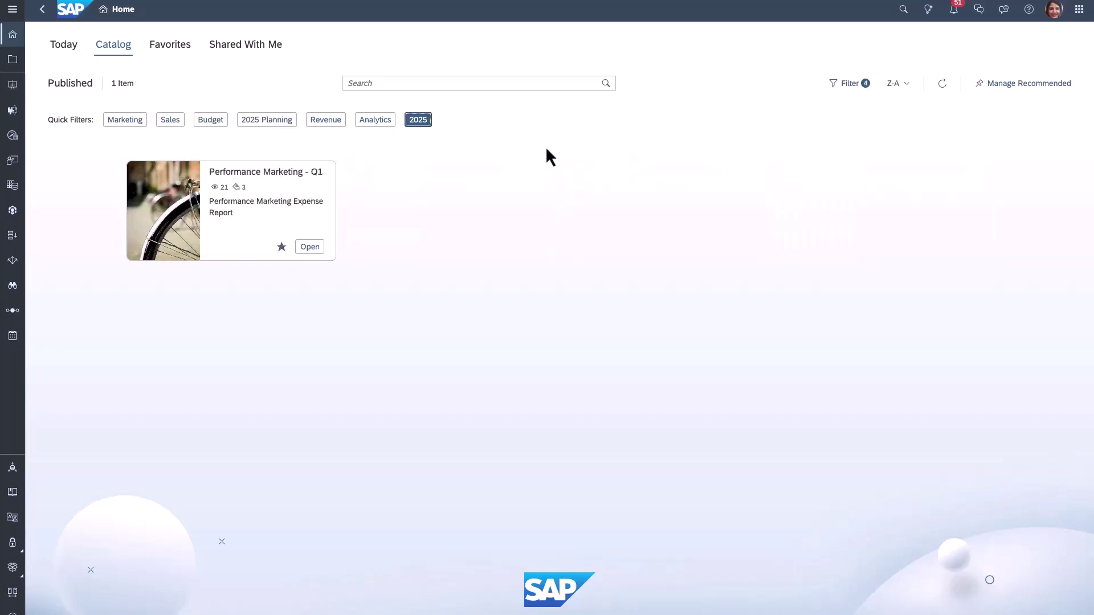
pyautogui.click(274, 121)
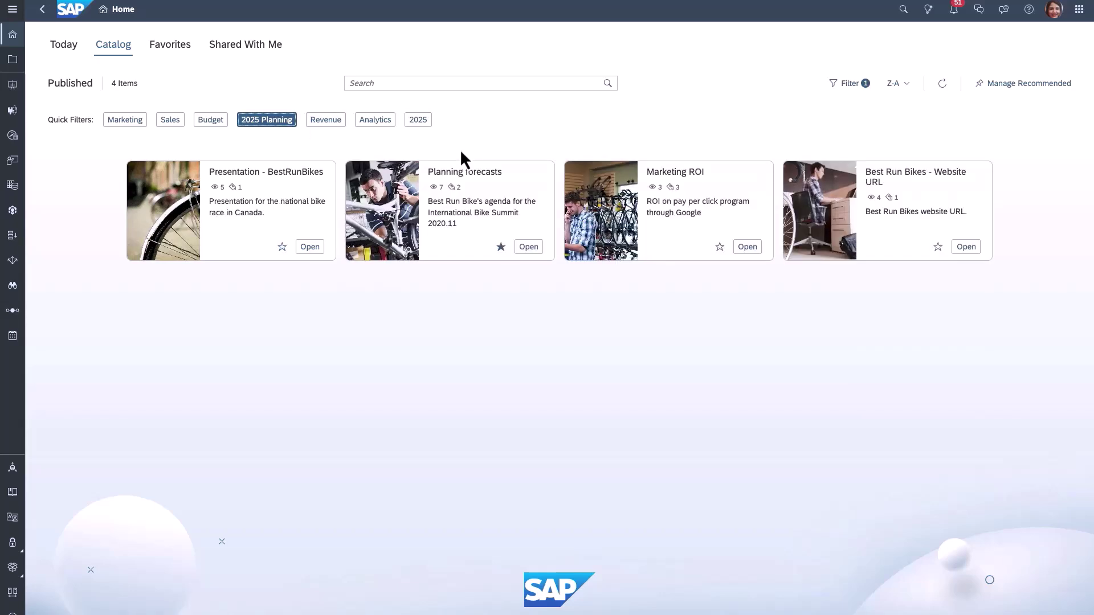
pyautogui.click(137, 122)
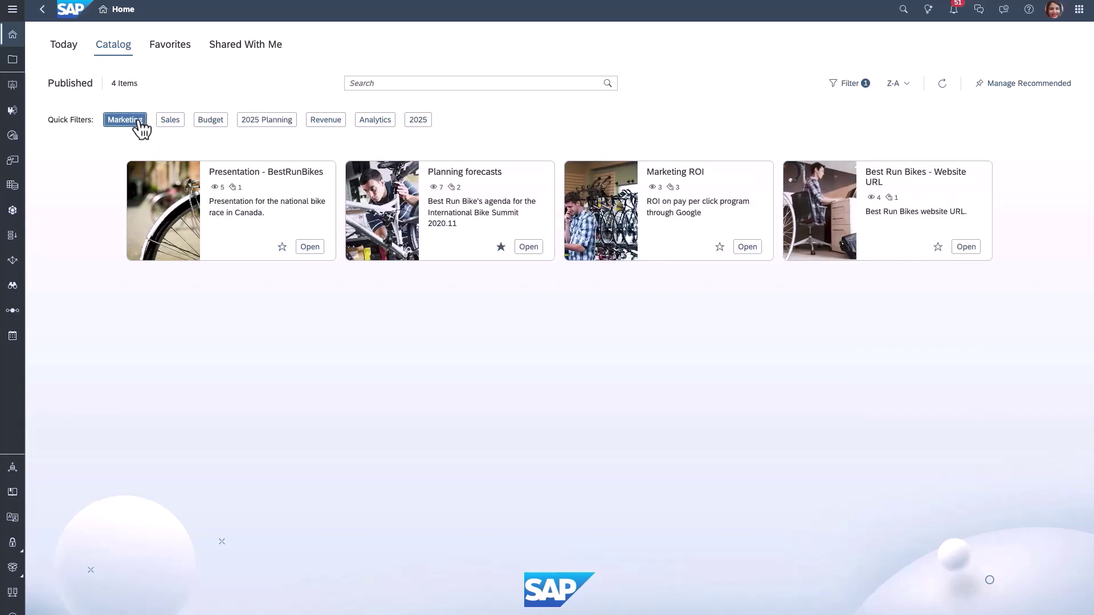
# Filter the catalog to North America content
pyautogui.click(849, 84)
pyautogui.click(44, 153)
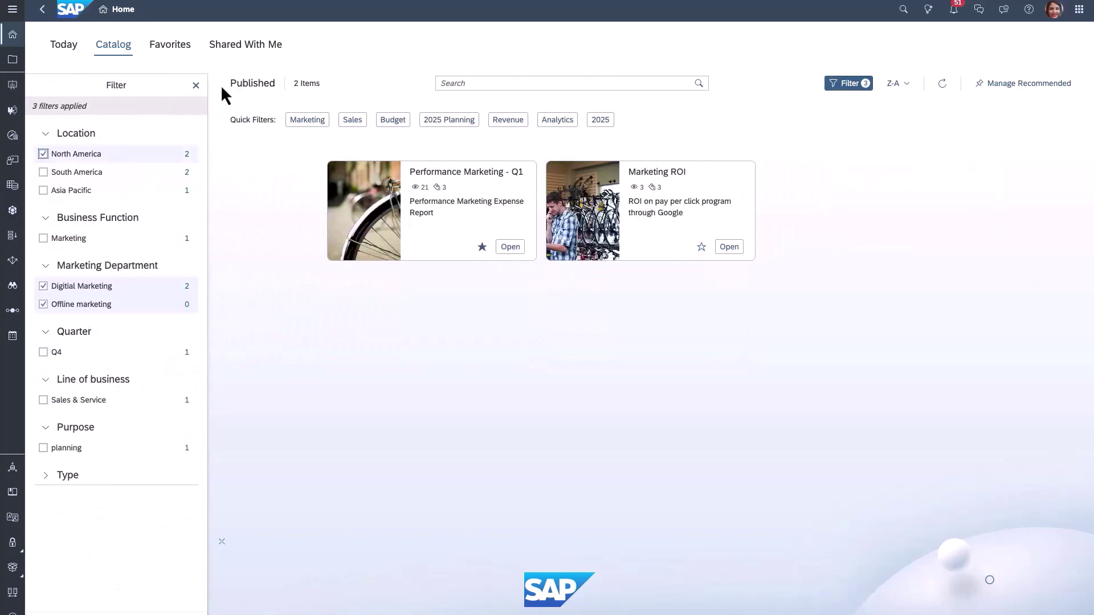
pyautogui.click(196, 86)
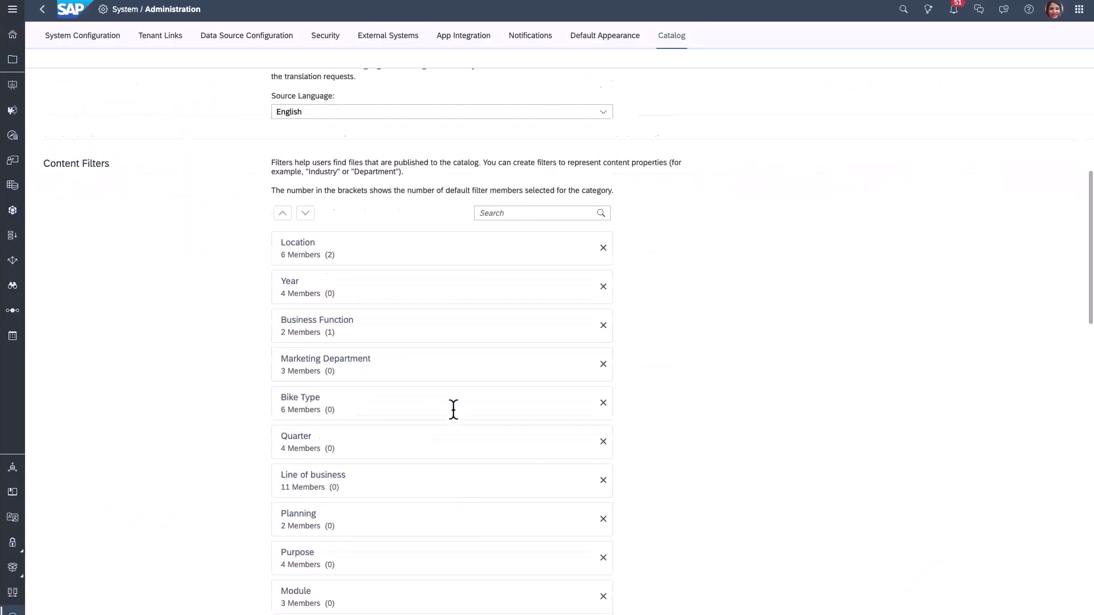
# Create an SAP TechEd quick filter with Road, Electric, Mountain bike types and Planning line of business
pyautogui.scroll(-6, 453, 411)
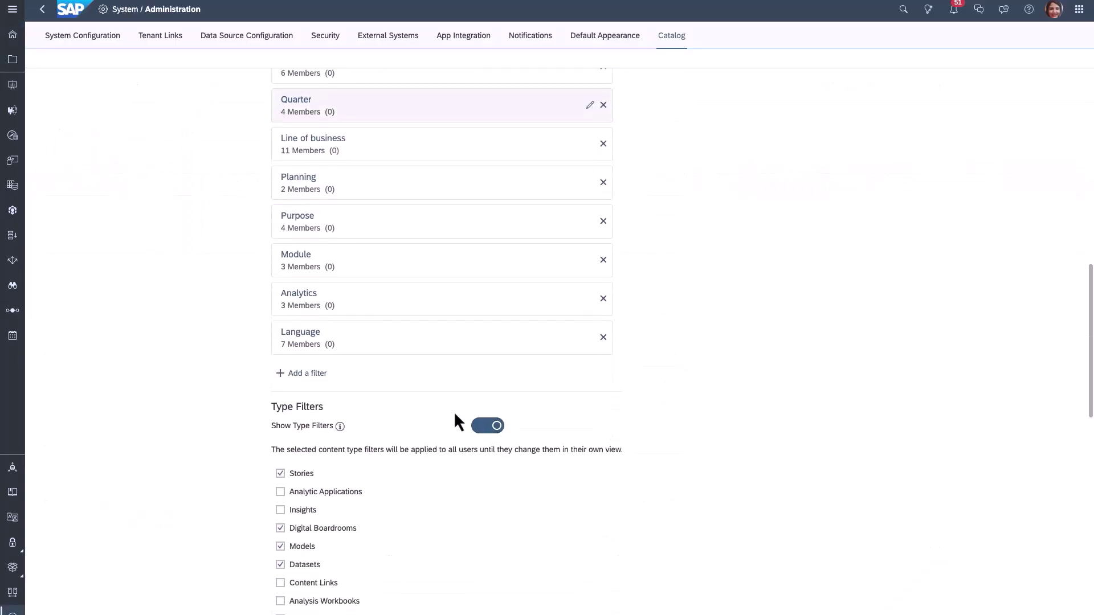
pyautogui.scroll(-10, 455, 415)
pyautogui.click(338, 468)
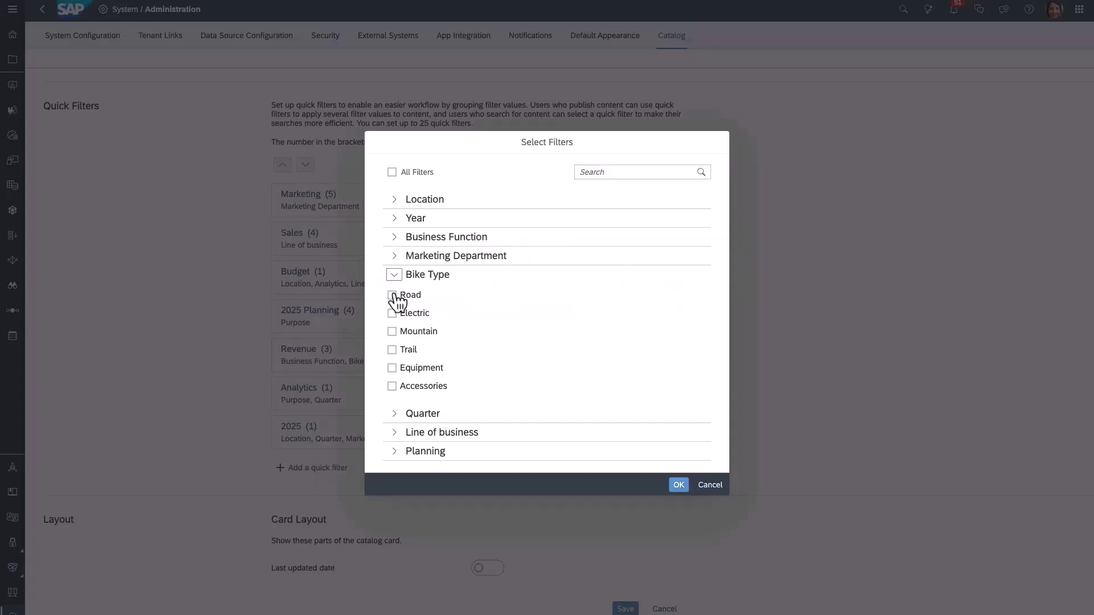
pyautogui.click(392, 295)
pyautogui.click(391, 313)
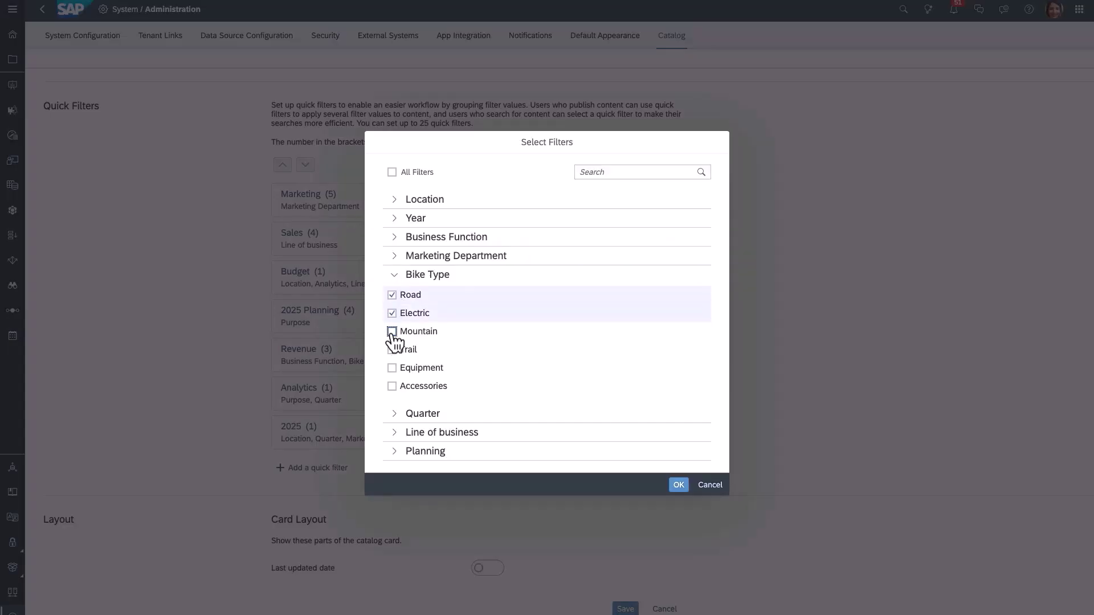
pyautogui.click(391, 331)
pyautogui.scroll(-2, 455, 399)
pyautogui.click(399, 380)
pyautogui.click(392, 401)
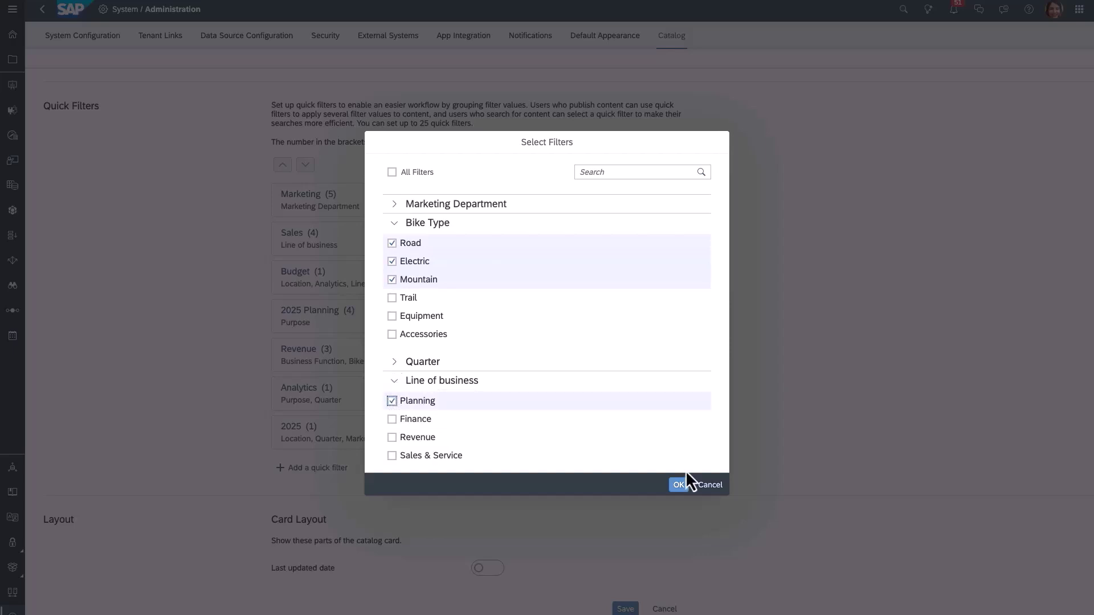
pyautogui.click(679, 485)
pyautogui.click(631, 370)
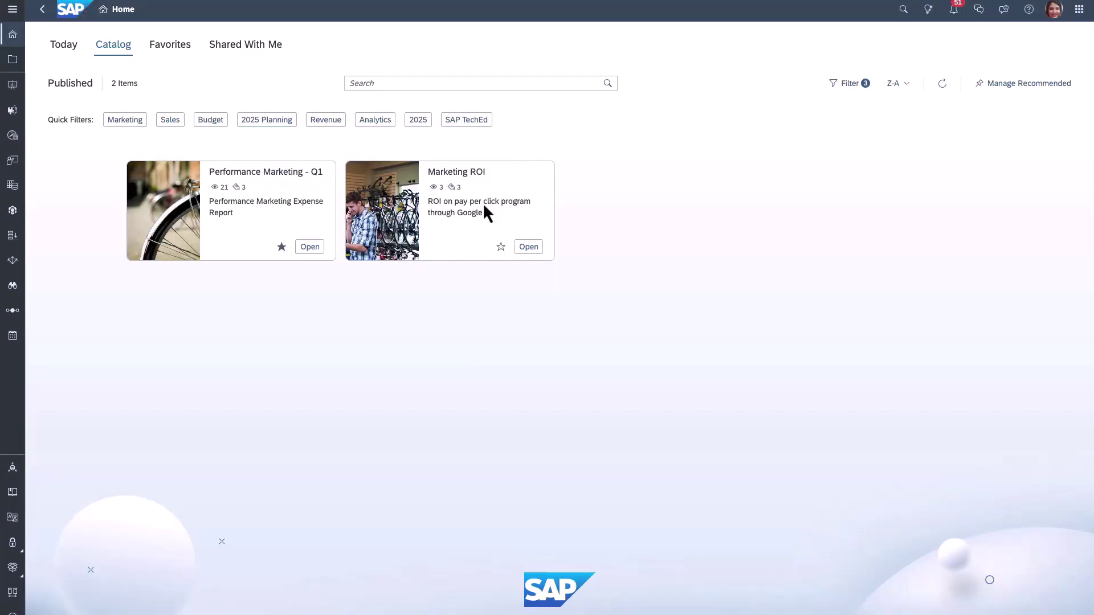
# Edit the Marketing ROI catalog card and apply the SAP TechEd quick filter to it
pyautogui.click(485, 208)
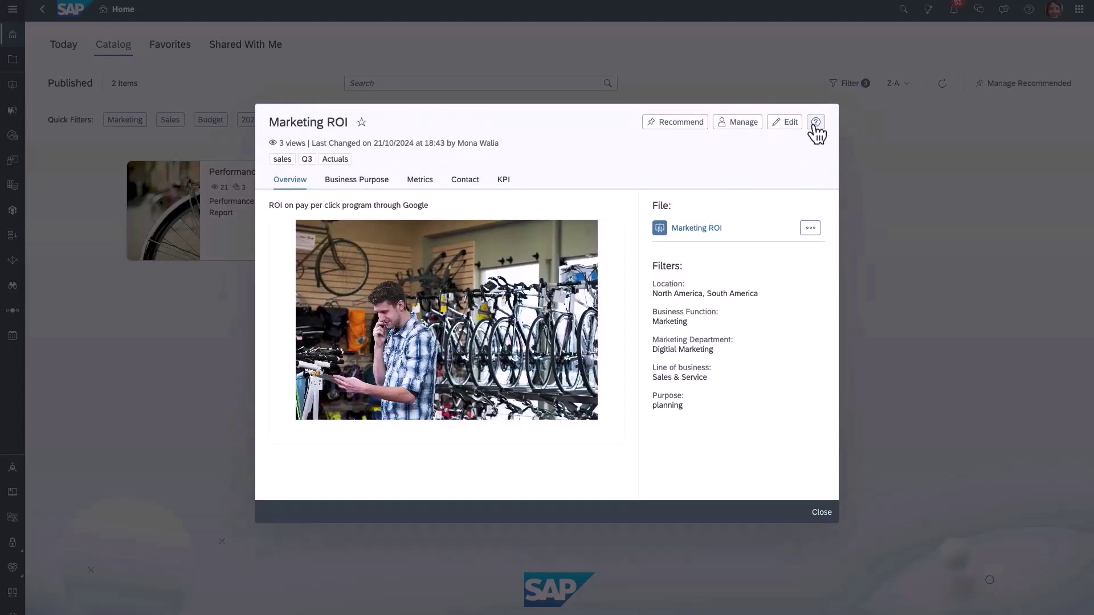
pyautogui.click(786, 122)
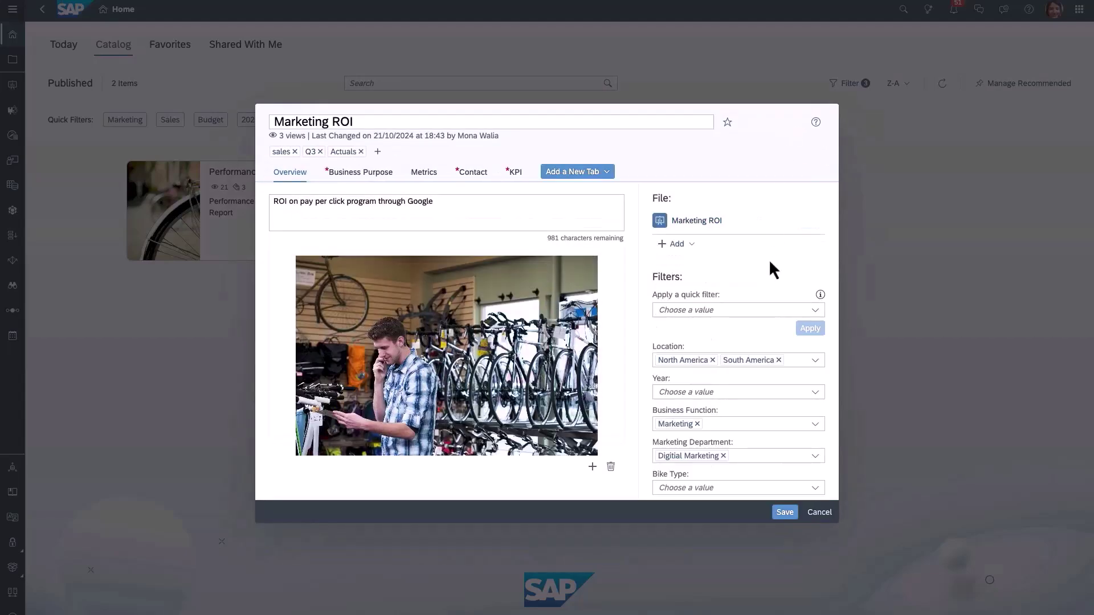
pyautogui.scroll(-3, 768, 259)
pyautogui.scroll(3, 768, 258)
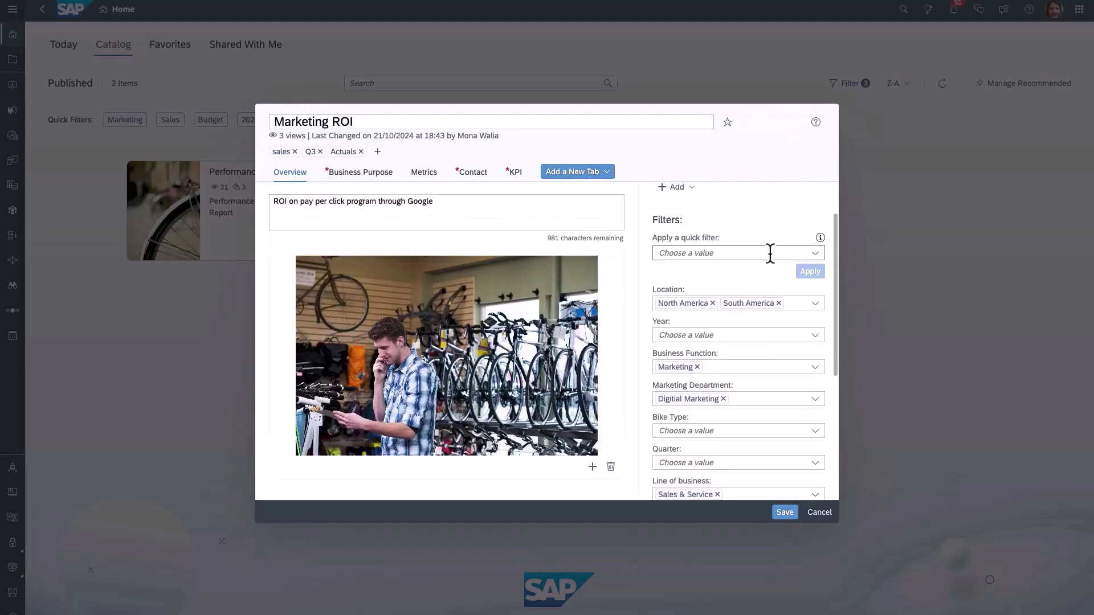
pyautogui.click(818, 254)
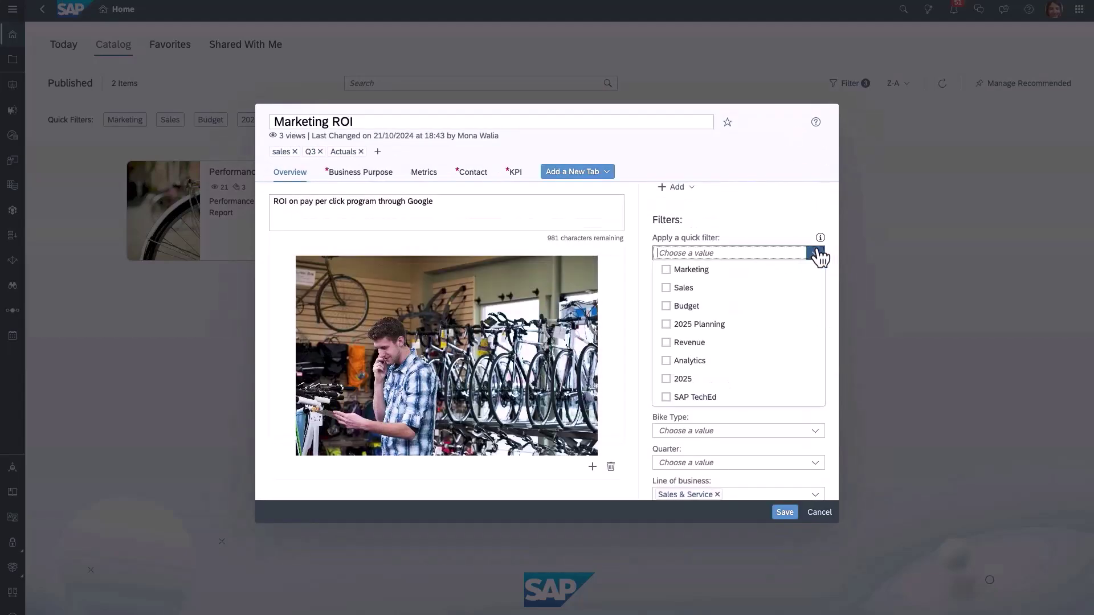
pyautogui.click(667, 397)
pyautogui.click(786, 219)
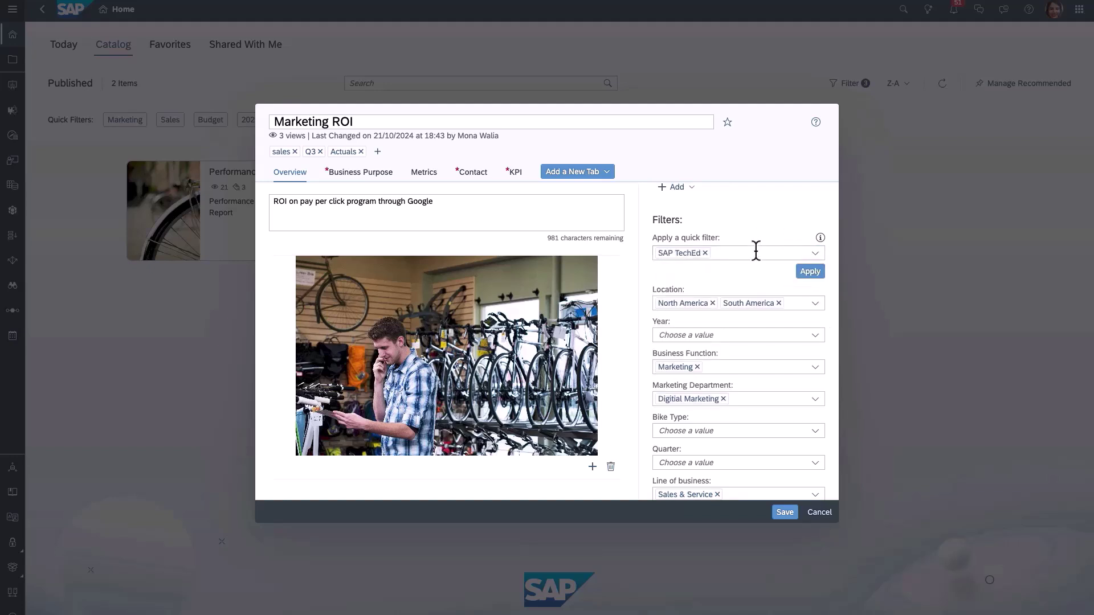
pyautogui.click(810, 271)
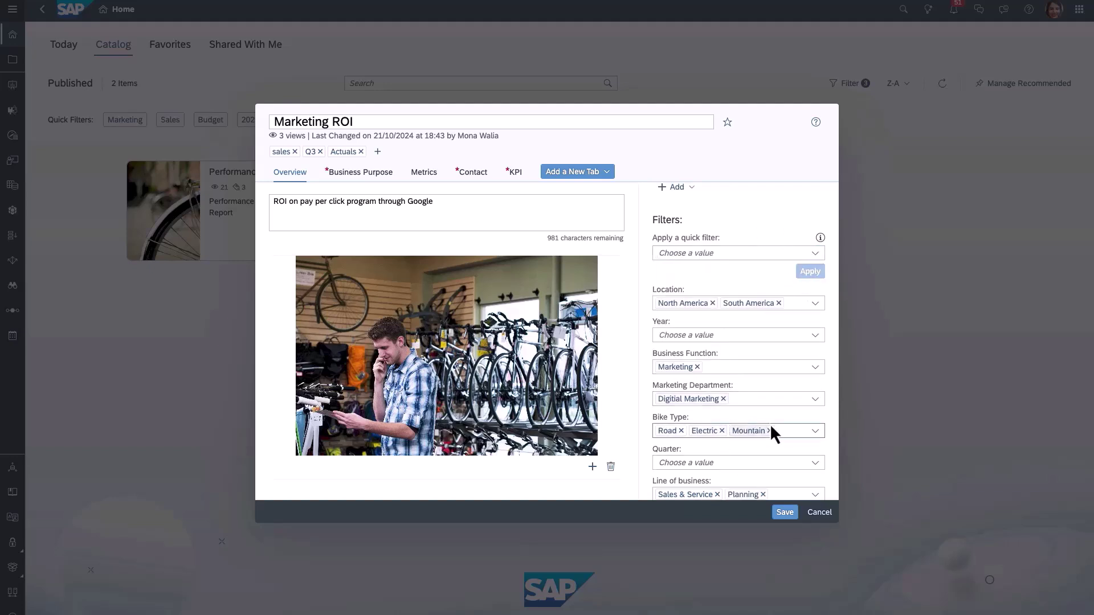
pyautogui.scroll(-2, 785, 424)
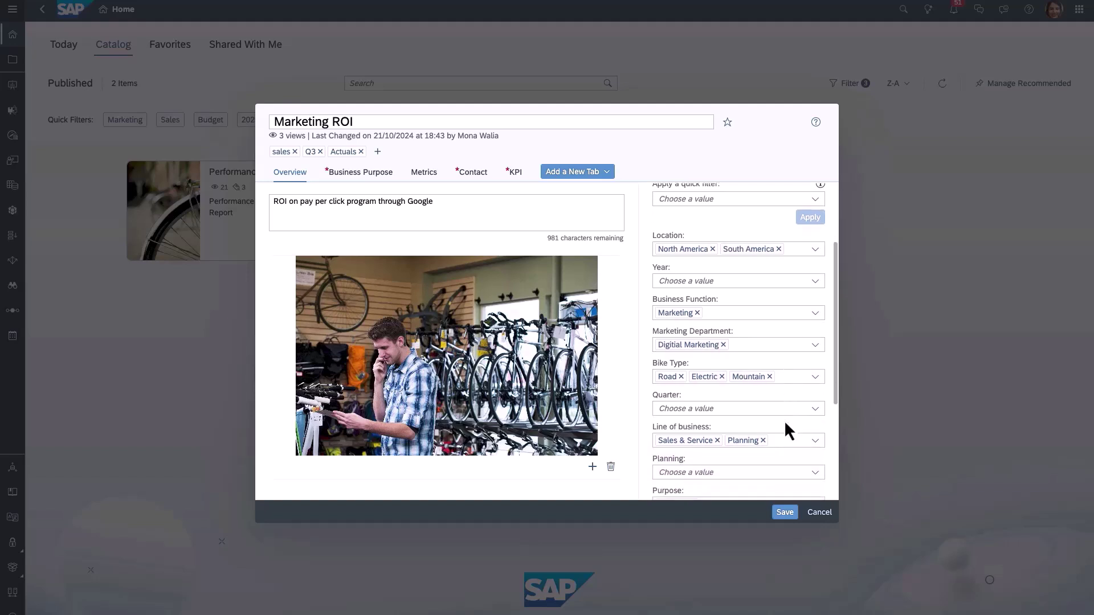
pyautogui.scroll(4, 784, 422)
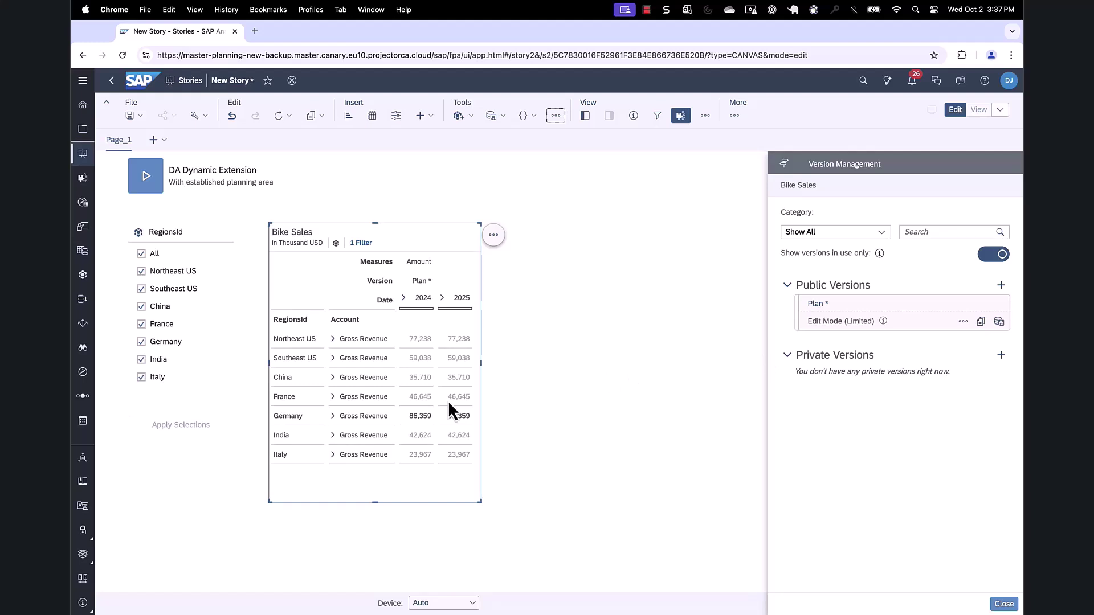
# Close the Plan version details, then run DA Dynamic Extension on Plan, France, growth 1.1
pyautogui.click(963, 322)
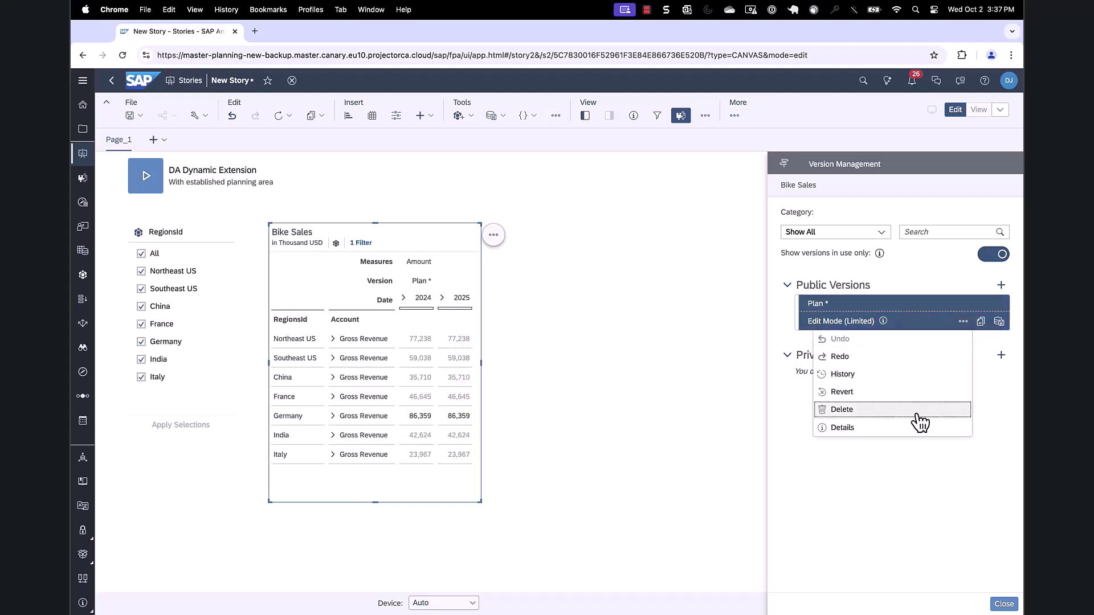
pyautogui.click(916, 433)
pyautogui.scroll(-2, 903, 503)
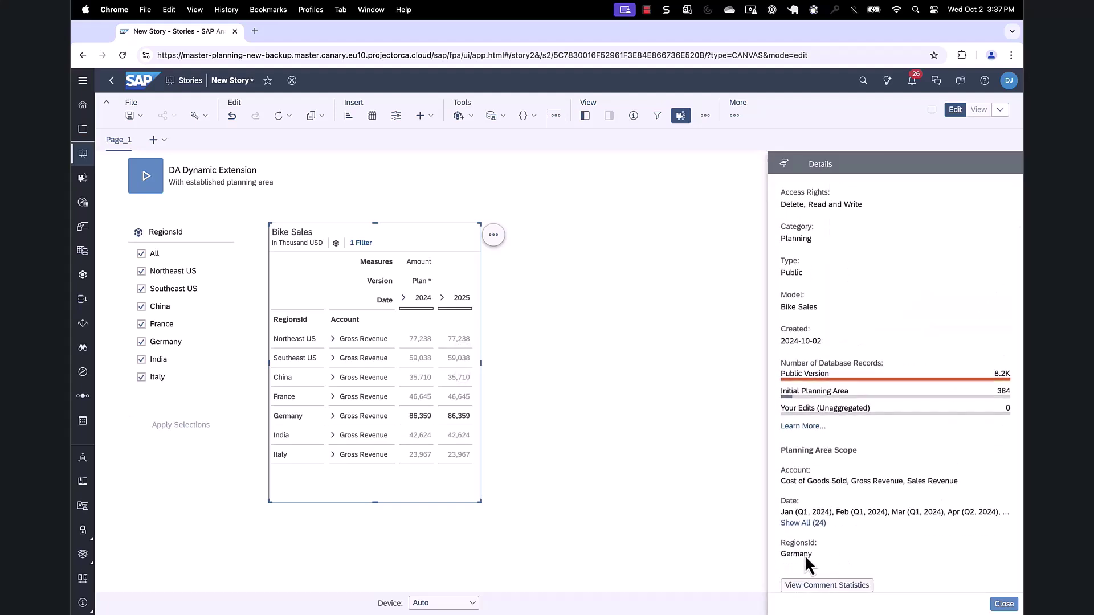
pyautogui.click(1004, 604)
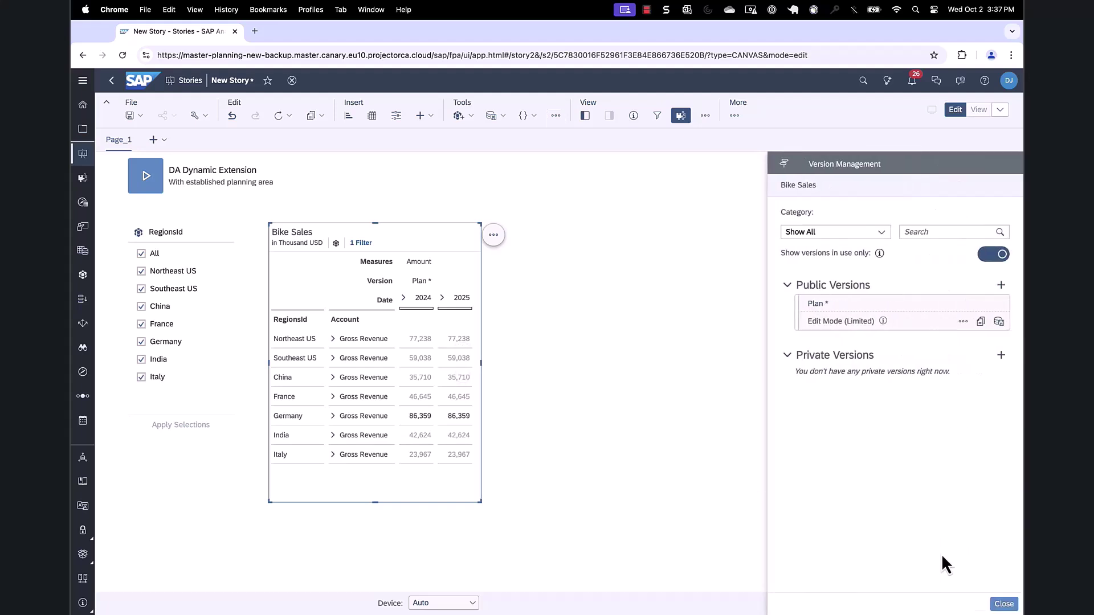
pyautogui.click(1004, 604)
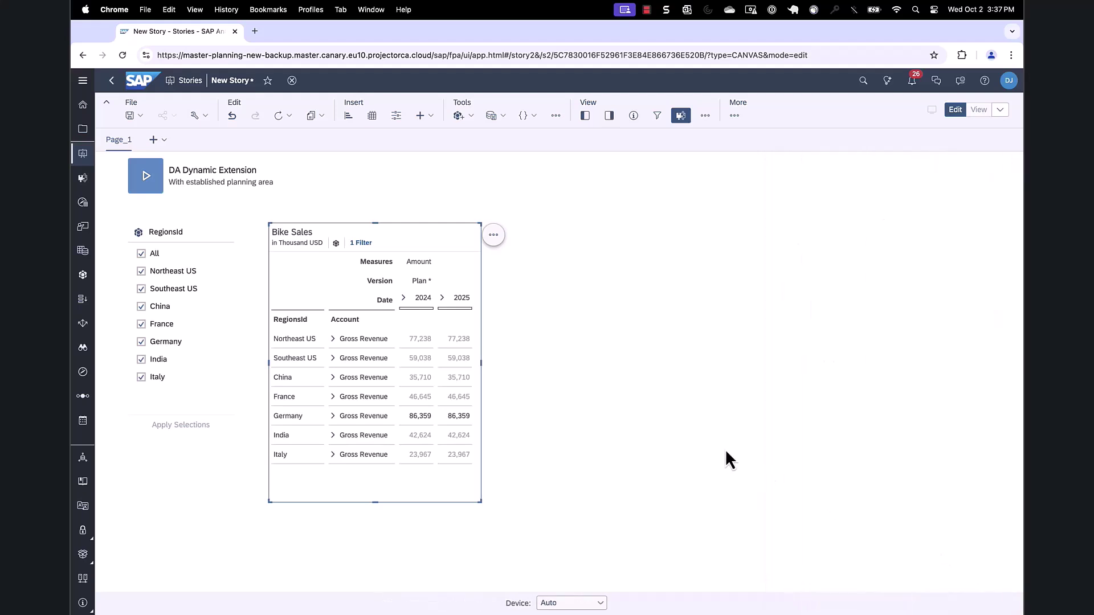
pyautogui.click(148, 179)
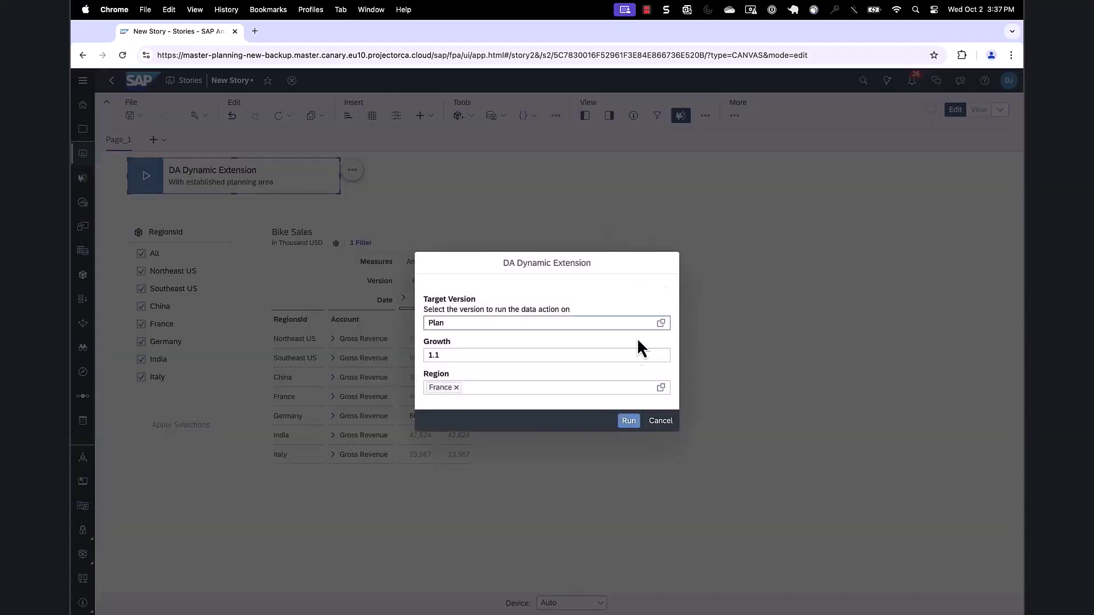
pyautogui.click(630, 422)
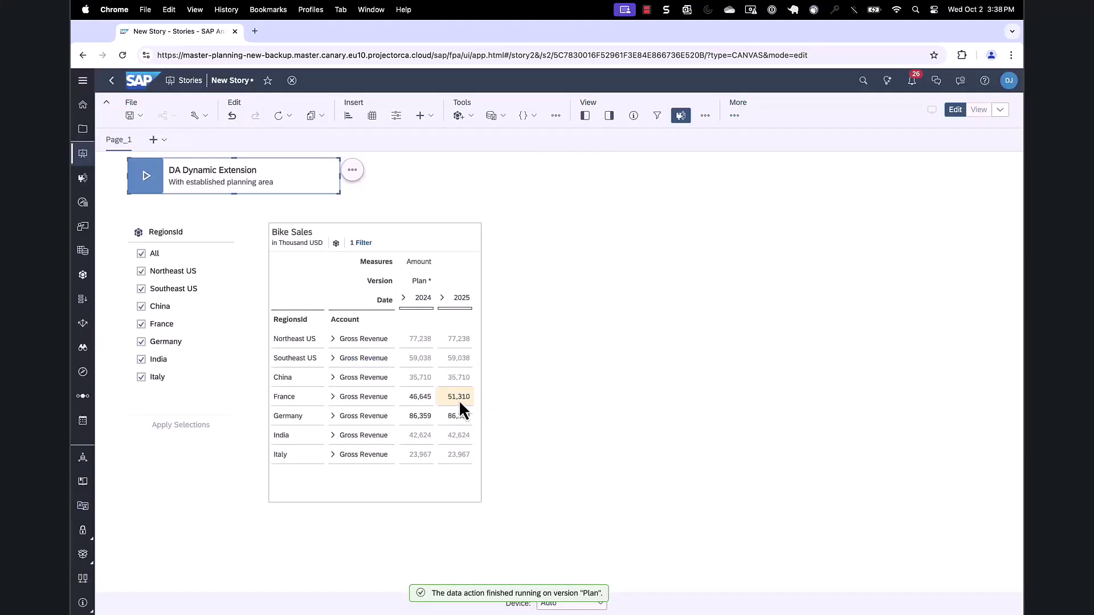
# Reopen Version Management for the Bike Sales table and show the Plan version's details
pyautogui.click(555, 115)
pyautogui.click(430, 364)
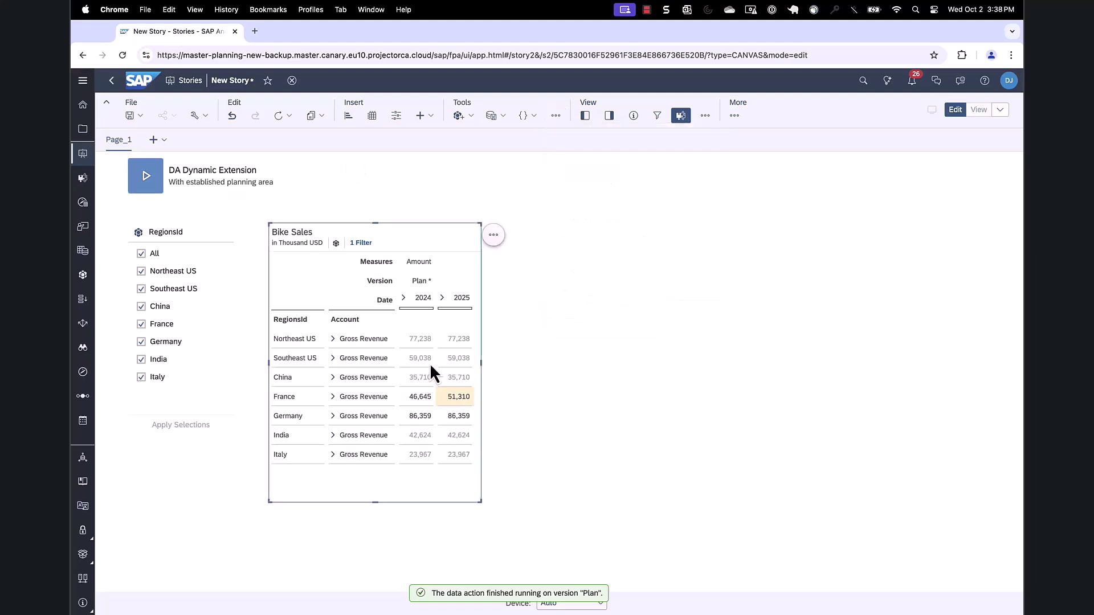
pyautogui.click(555, 115)
pyautogui.click(595, 239)
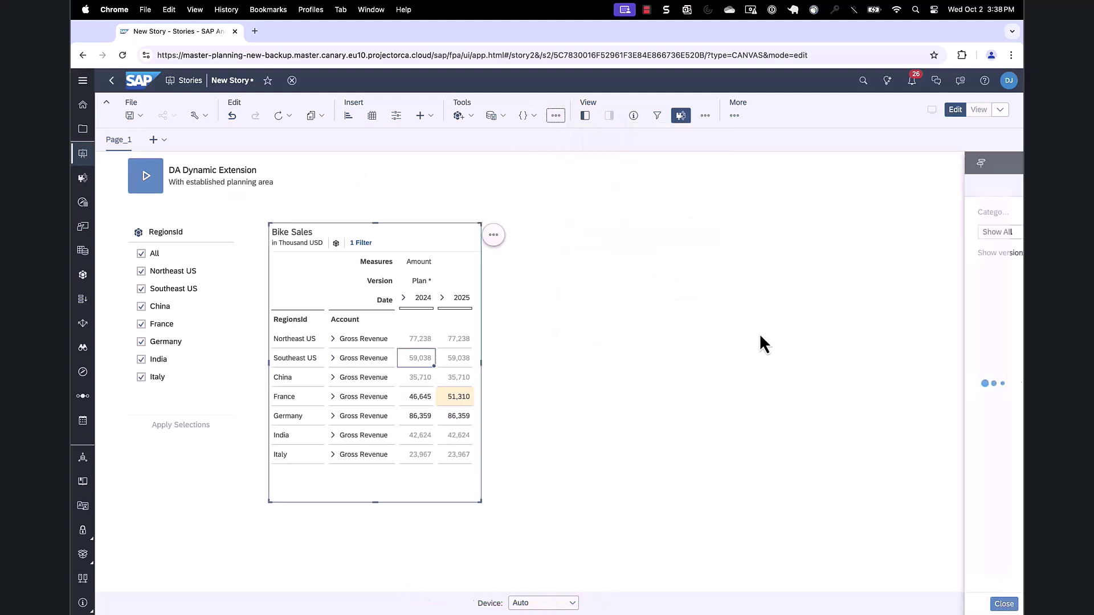
pyautogui.click(962, 323)
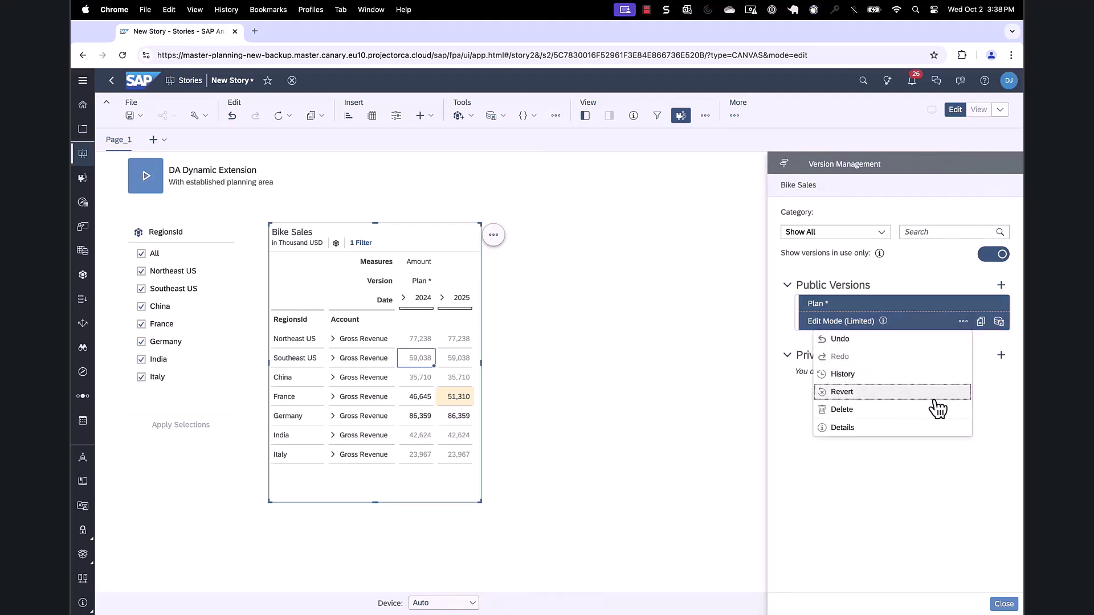
pyautogui.click(916, 428)
pyautogui.scroll(-2, 934, 527)
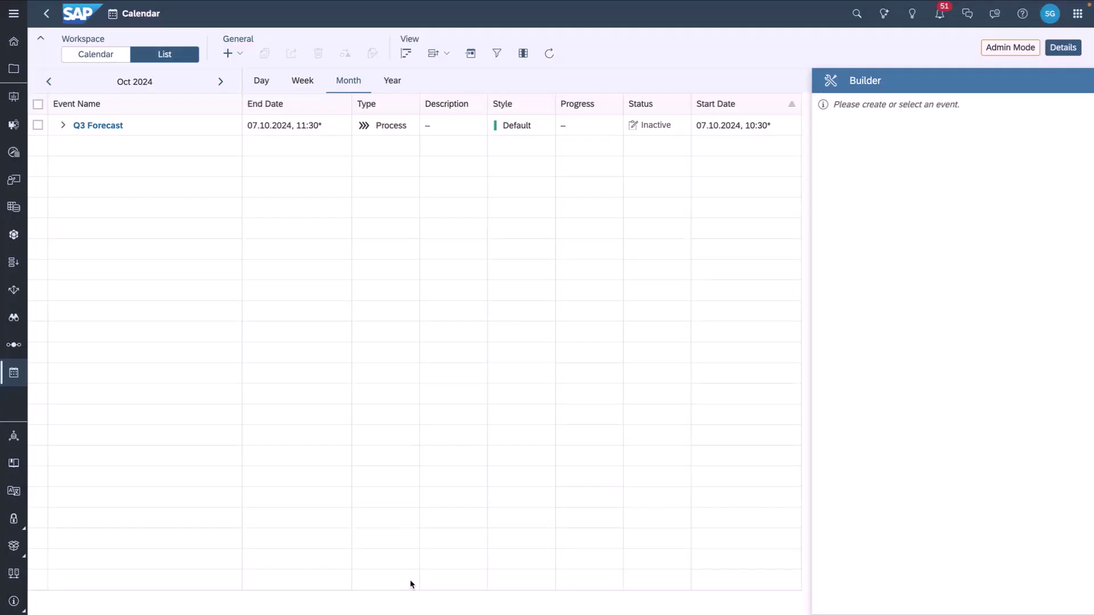
# Save Q3 Forecast as a template named QuarterlyForecast in Public/CalendarTemplates
pyautogui.click(143, 130)
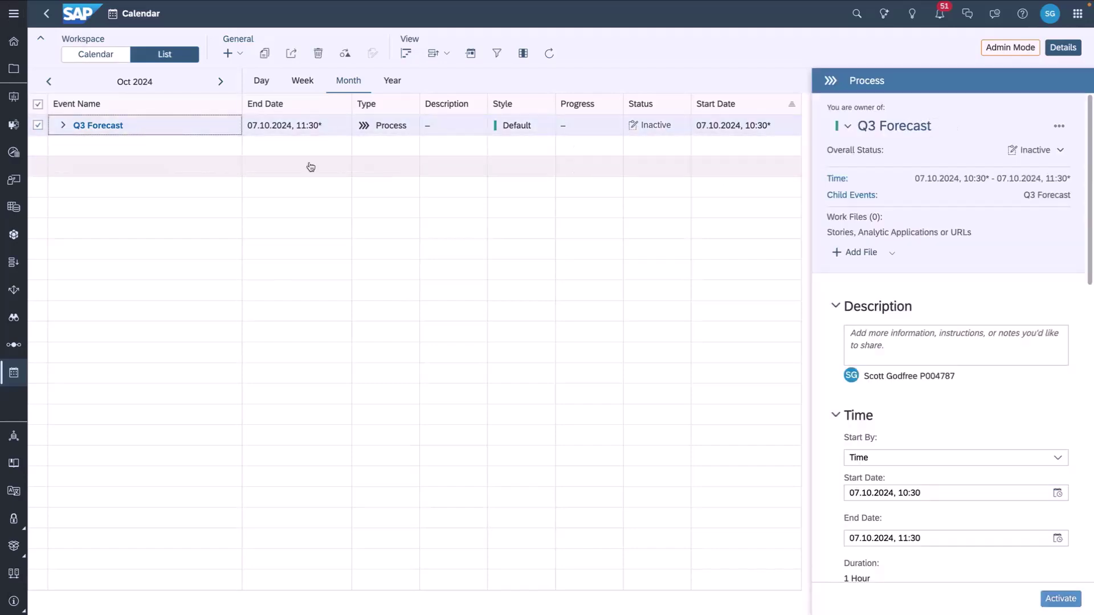
pyautogui.click(62, 125)
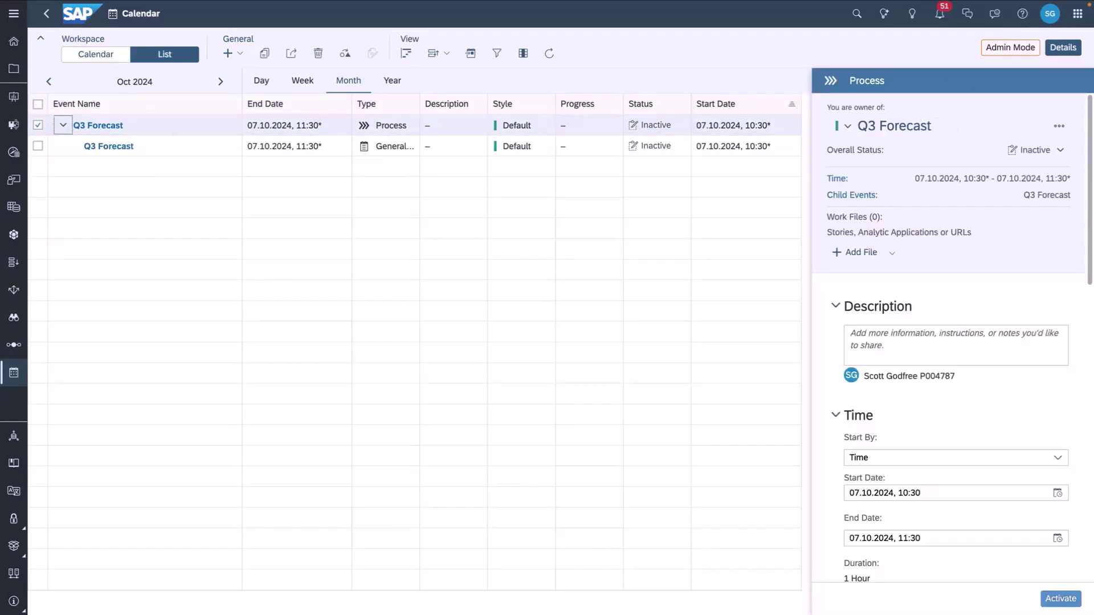
pyautogui.click(1061, 125)
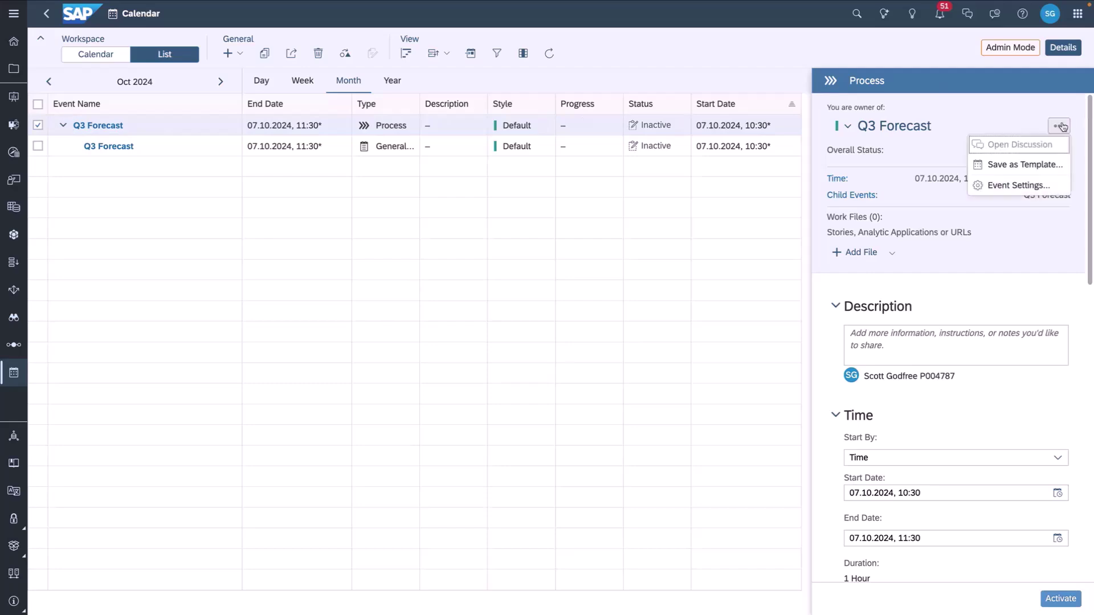
pyautogui.click(1047, 170)
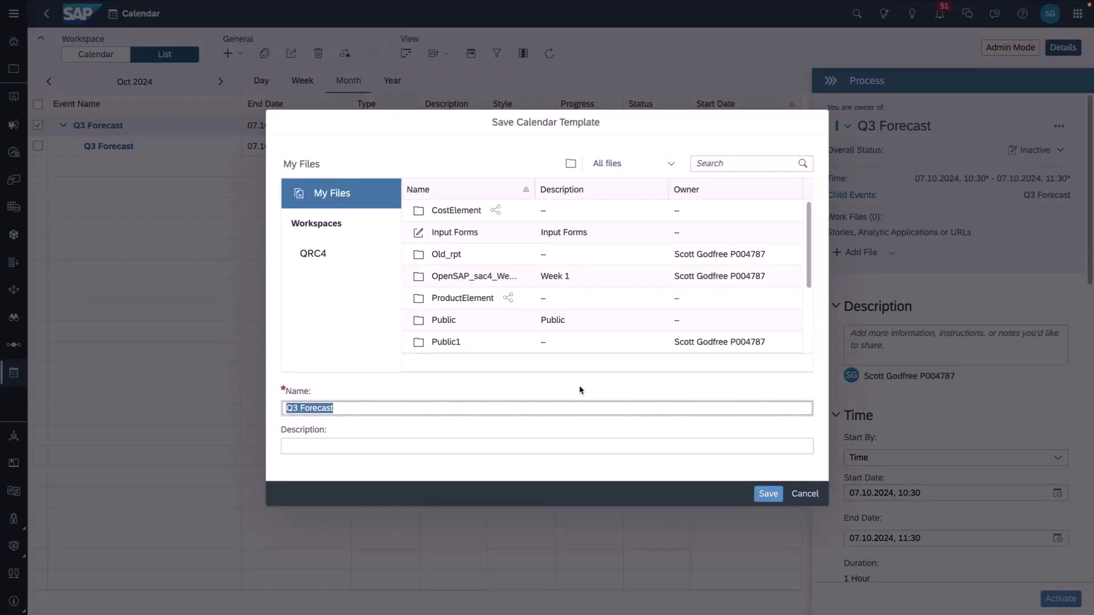
pyautogui.click(716, 164)
pyautogui.write('calend')
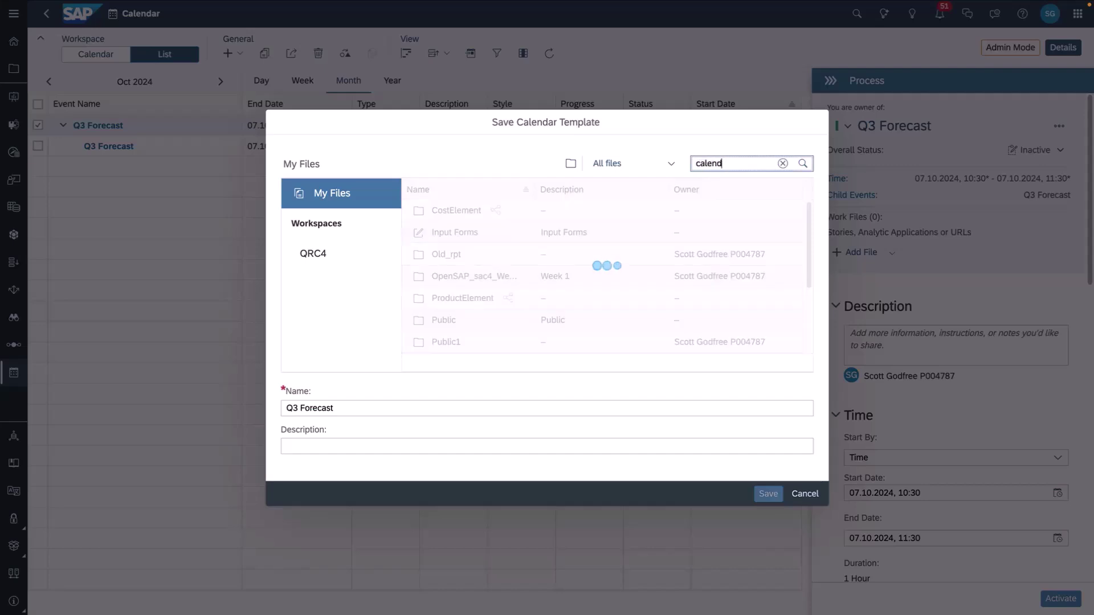
pyautogui.write('ar')
pyautogui.click(484, 211)
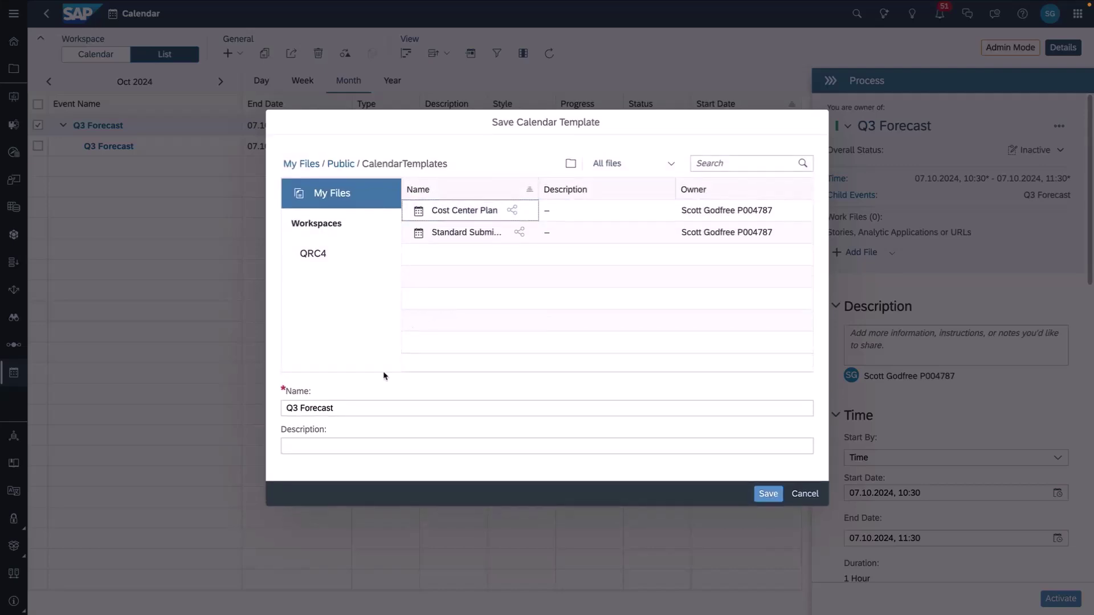
pyautogui.moveTo(359, 408); pyautogui.dragTo(263, 408)
pyautogui.write('Quarterly')
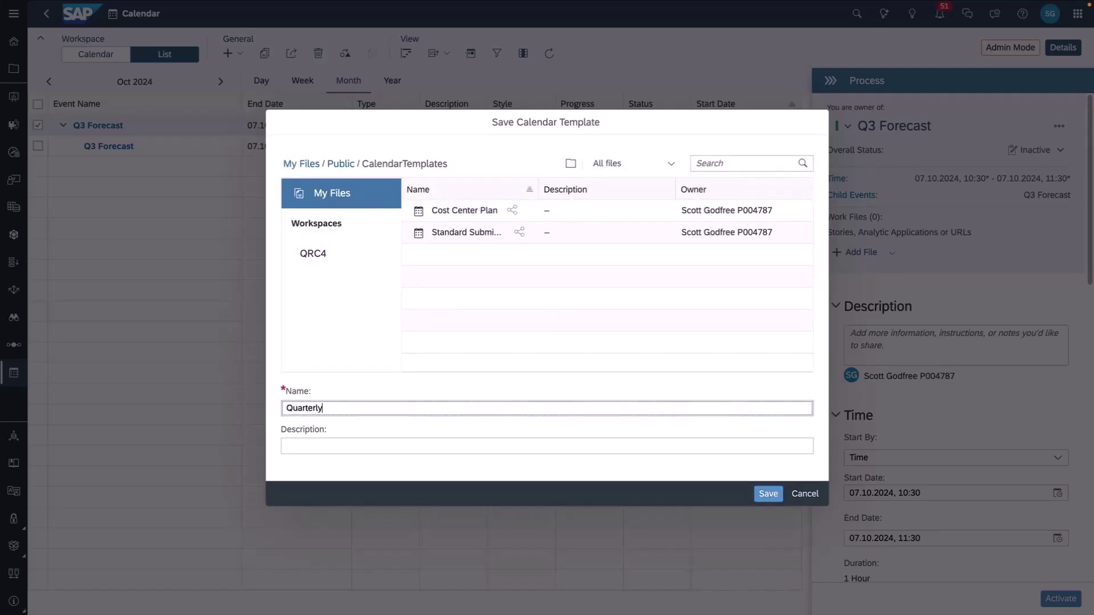
# Save the QuarterlyForecast template, then pick the Cost Center Plan template for a new process
pyautogui.click(776, 500)
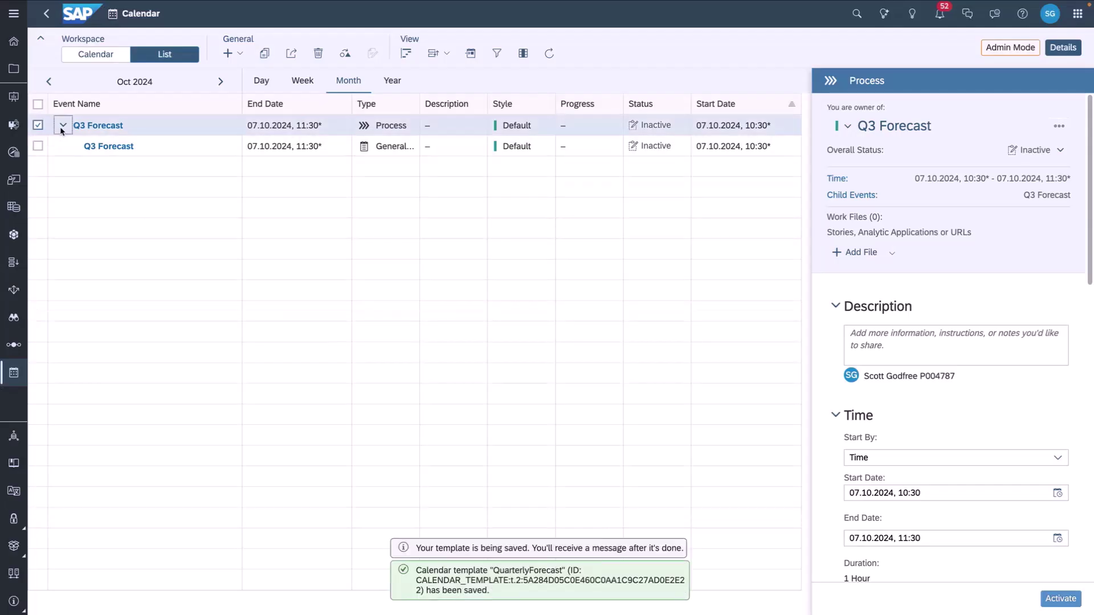
pyautogui.click(62, 126)
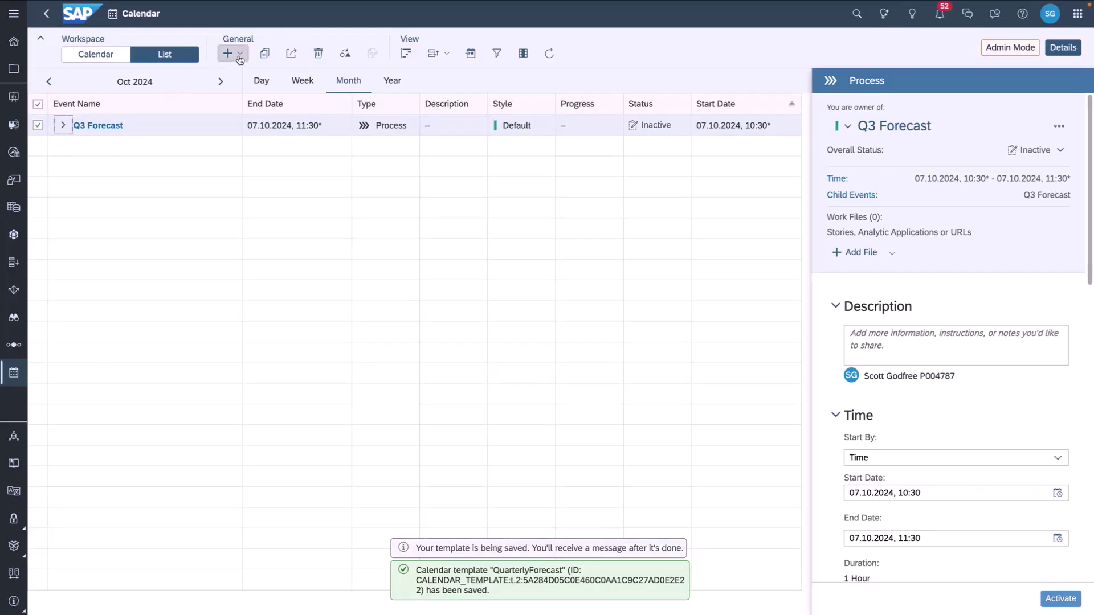
pyautogui.click(228, 53)
pyautogui.click(333, 152)
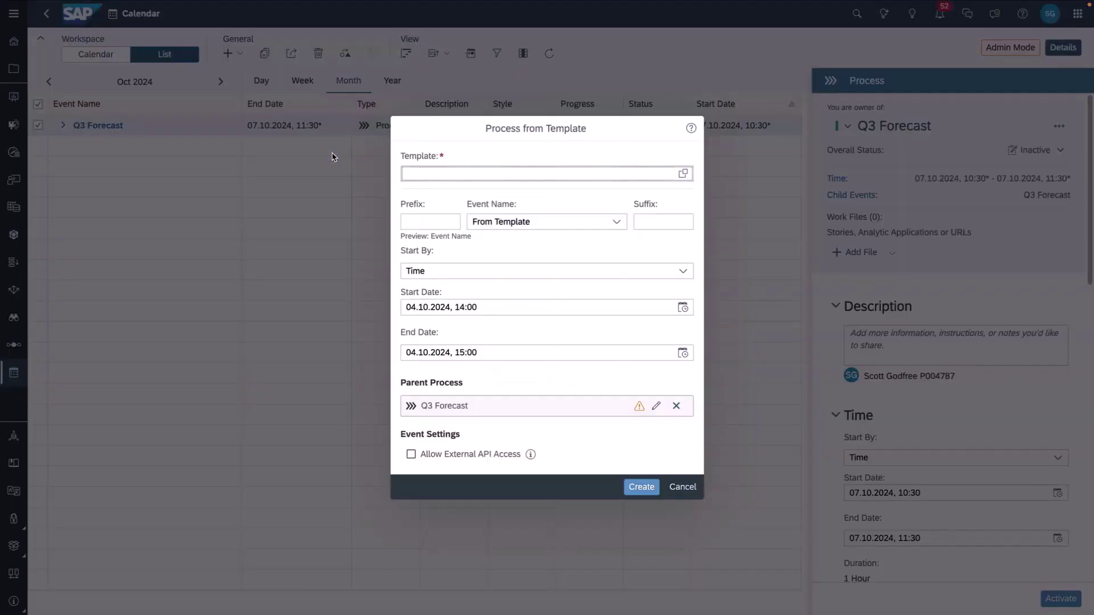
pyautogui.click(683, 173)
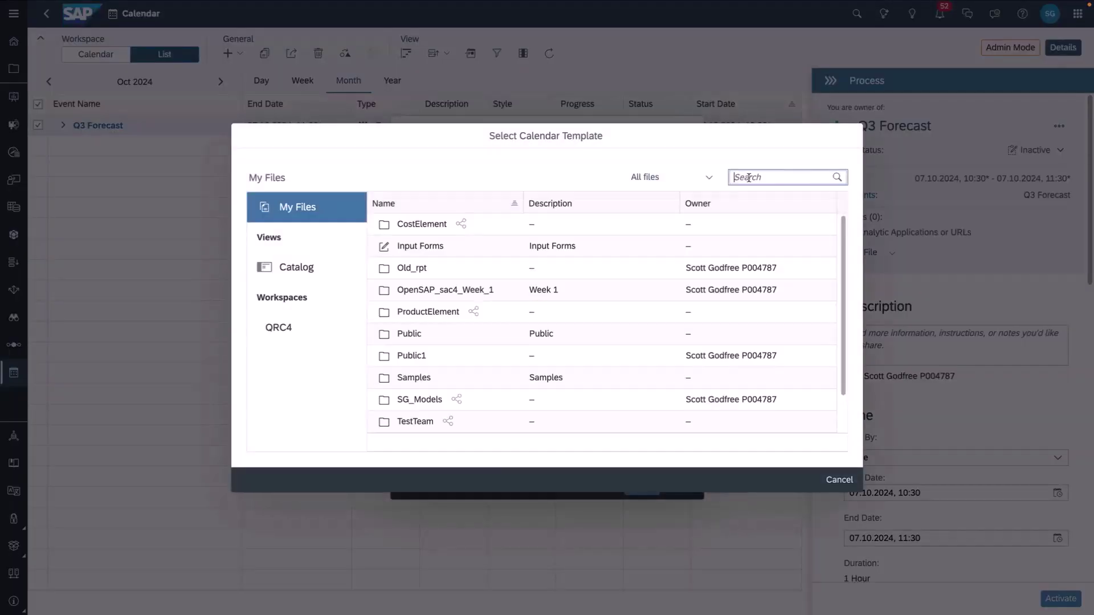
pyautogui.write('cost')
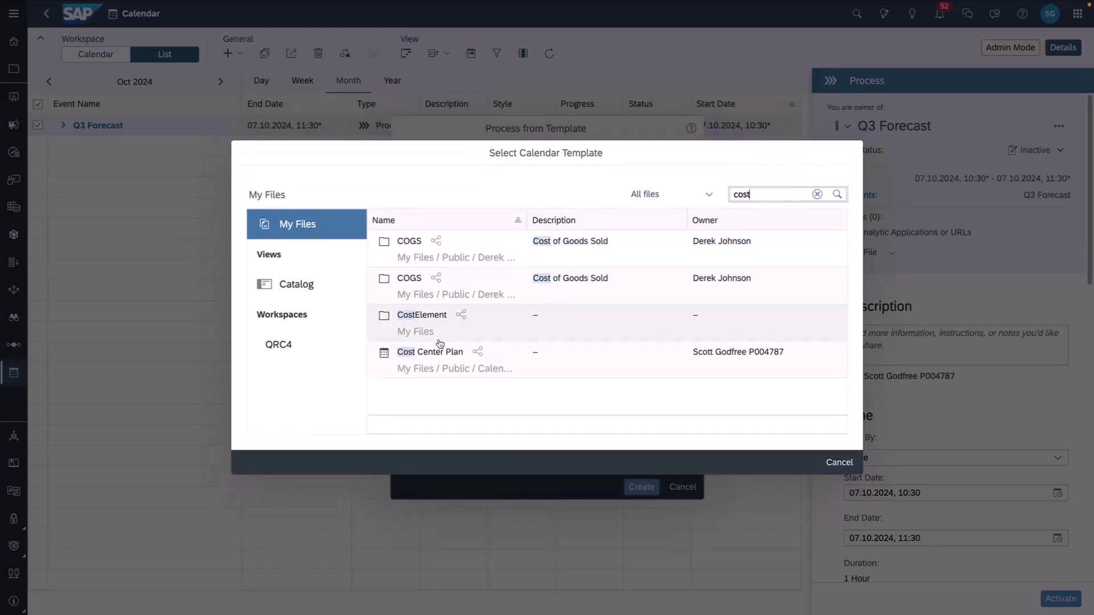
pyautogui.click(435, 350)
# Create the process with prefix Q4, suffix Plan, no parent, ending 18.10.2024
pyautogui.click(423, 221)
pyautogui.click(652, 223)
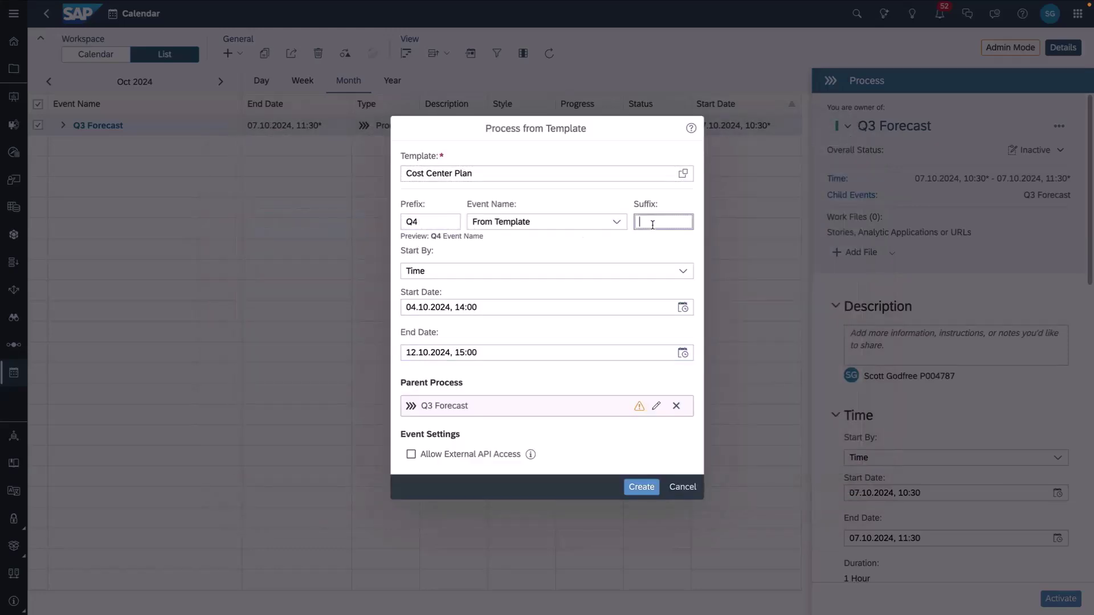
pyautogui.write('Plan')
pyautogui.click(676, 405)
pyautogui.click(684, 355)
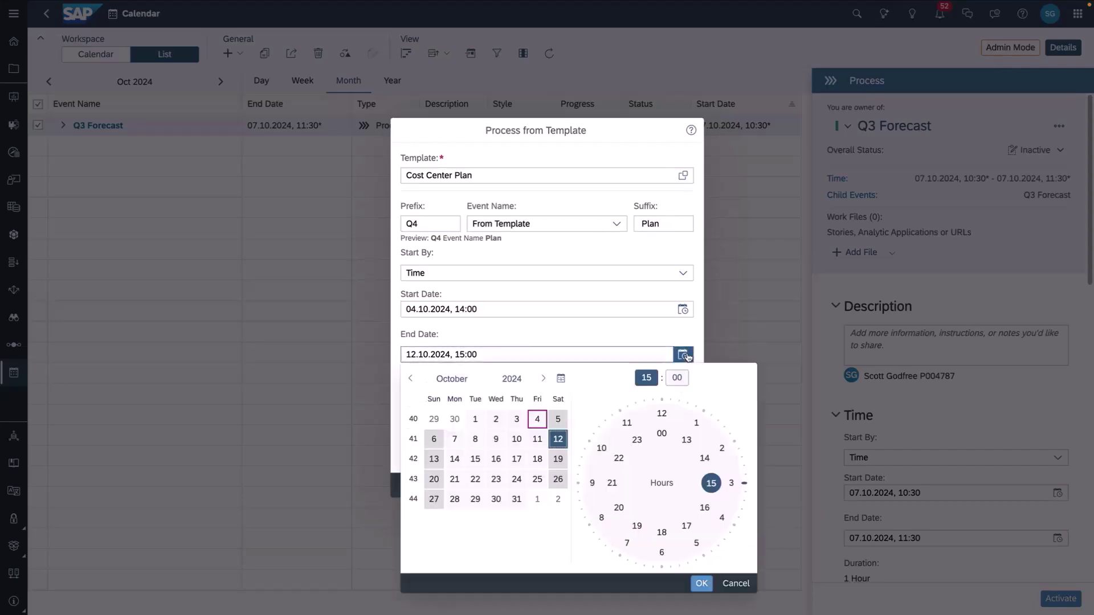
pyautogui.click(537, 458)
pyautogui.click(701, 583)
pyautogui.click(641, 485)
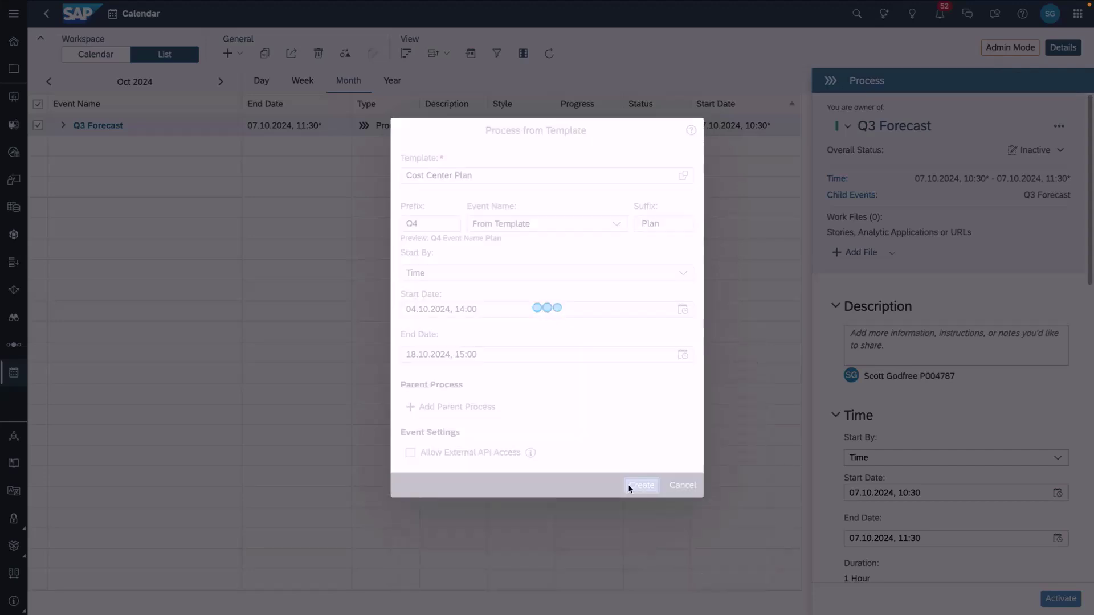
# Expand Q4 Cost Center Plan and its Product Development and Maintenance Plan child processes
pyautogui.click(63, 125)
pyautogui.click(74, 146)
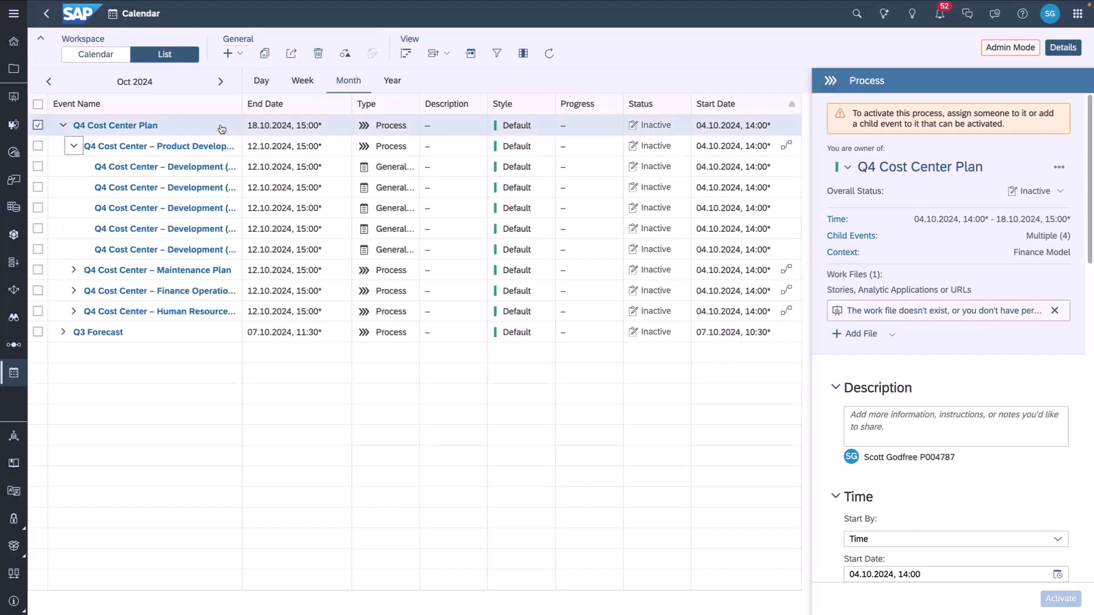
pyautogui.moveTo(242, 98); pyautogui.dragTo(286, 96)
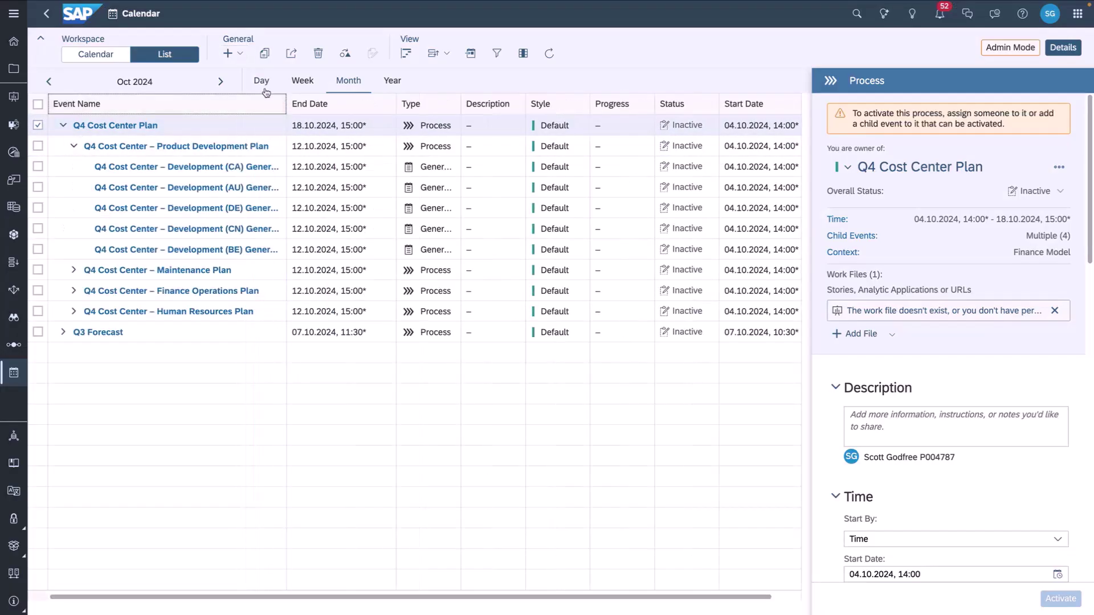
pyautogui.click(74, 270)
# Start generating a new Q4 Forecast process with no parent, ending 18.10.2024
pyautogui.click(63, 127)
pyautogui.click(227, 53)
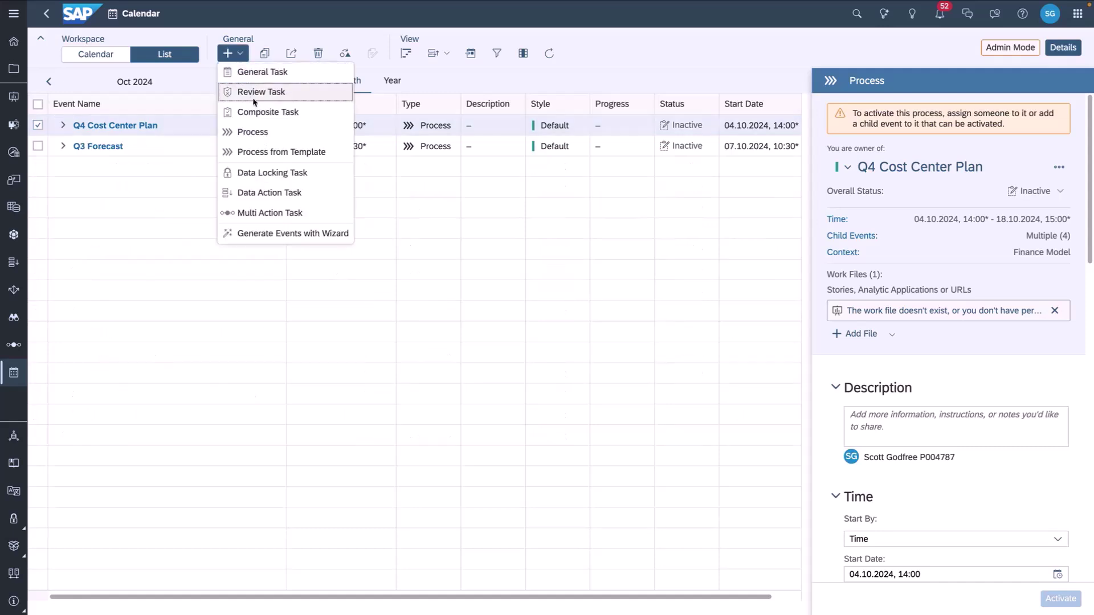
pyautogui.click(283, 246)
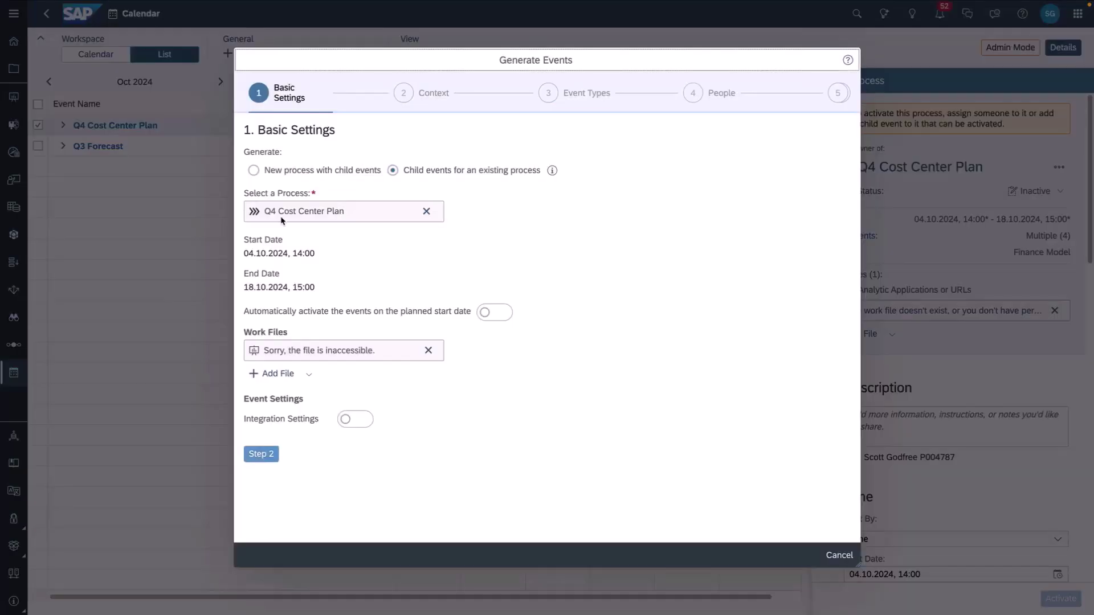
pyautogui.click(426, 211)
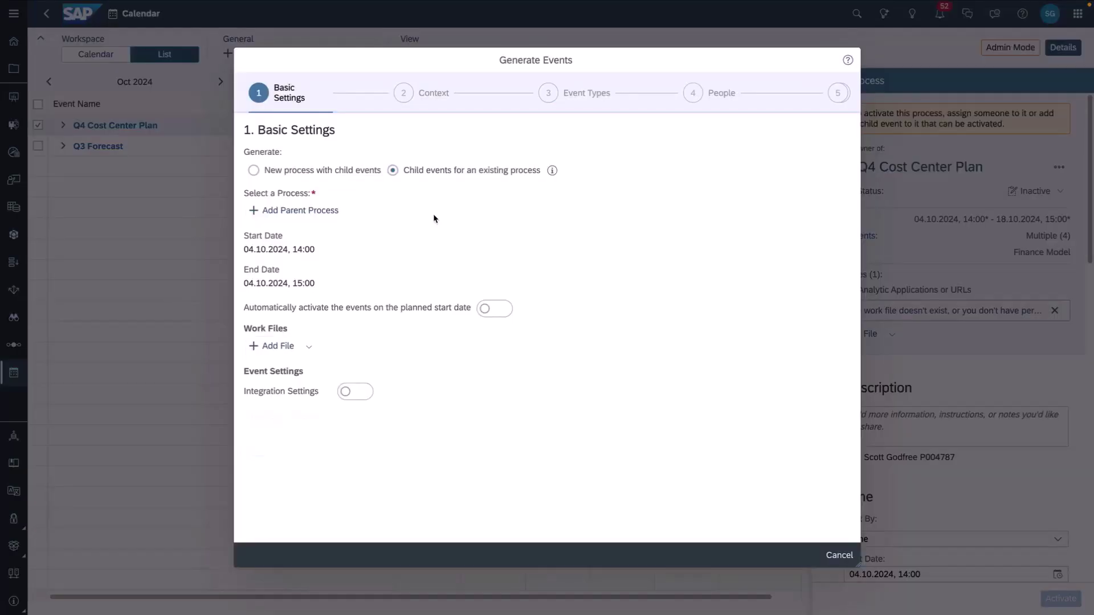
pyautogui.click(280, 176)
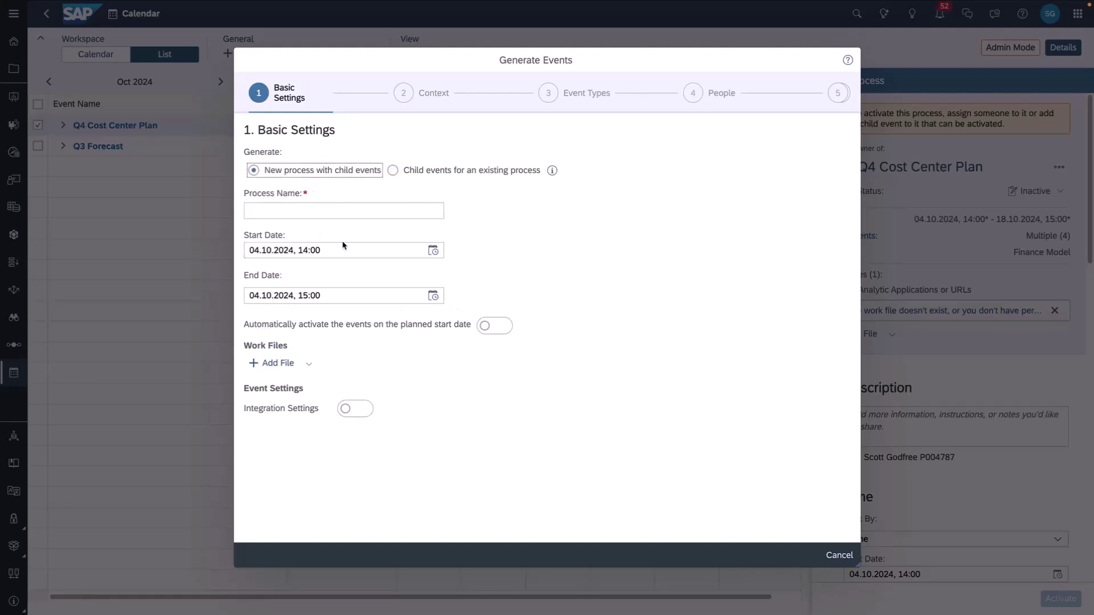
pyautogui.click(359, 216)
pyautogui.write('Q')
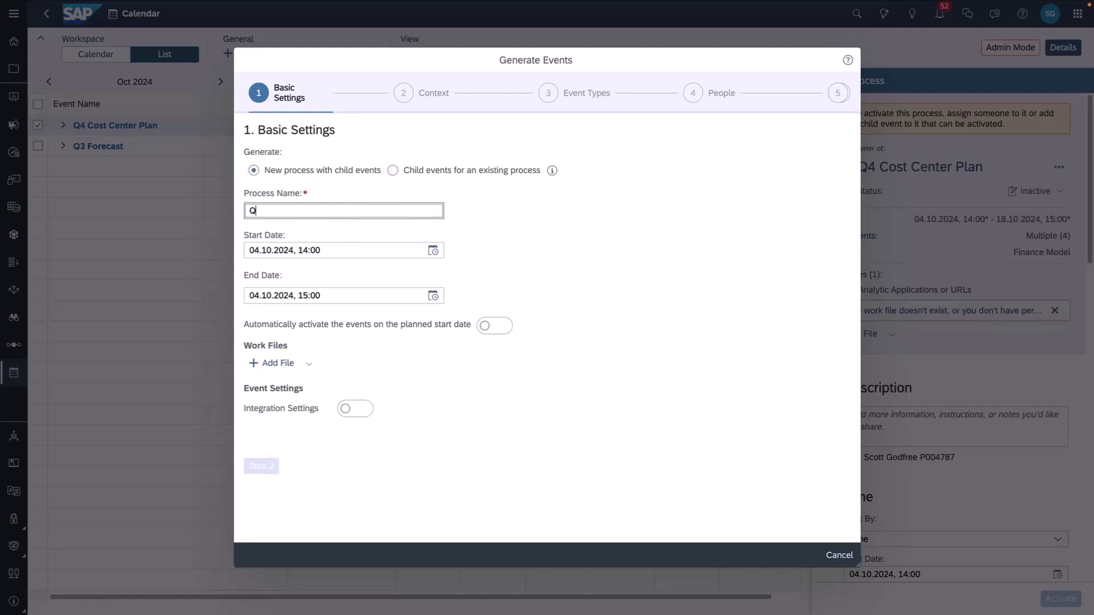
pyautogui.write('4 Forecast')
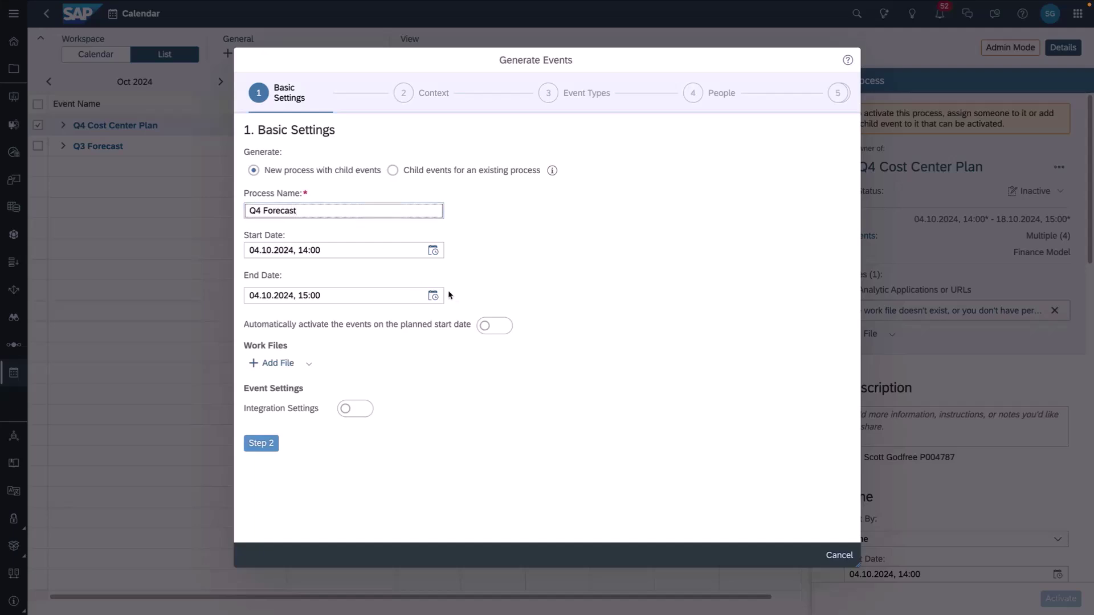
pyautogui.click(433, 296)
pyautogui.click(380, 399)
pyautogui.click(542, 522)
pyautogui.click(261, 443)
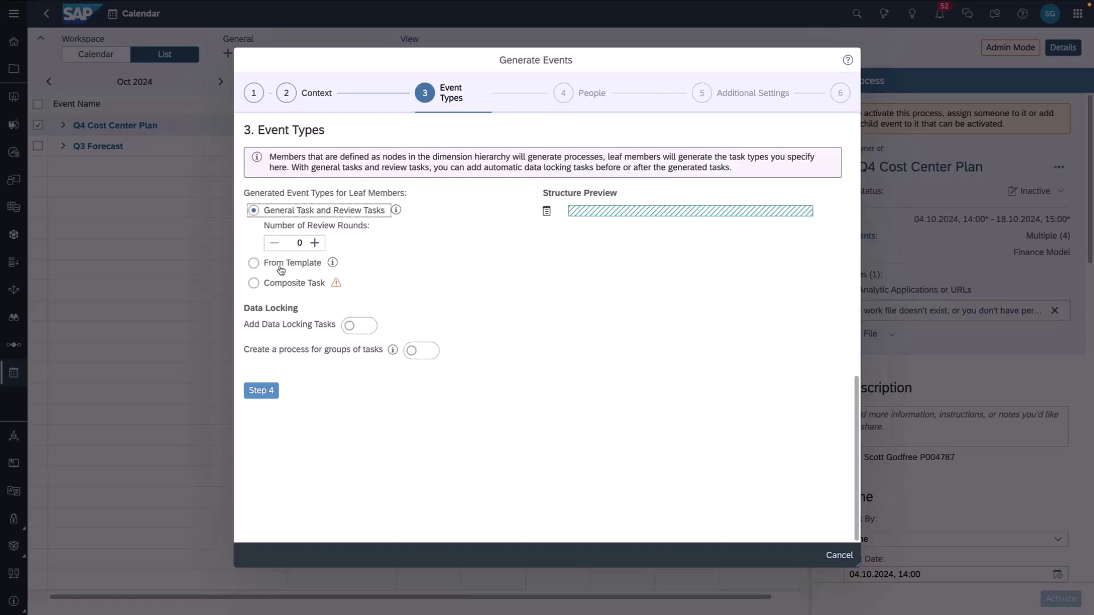
# Generate its leaf events from the Standard Submission Template
pyautogui.click(254, 263)
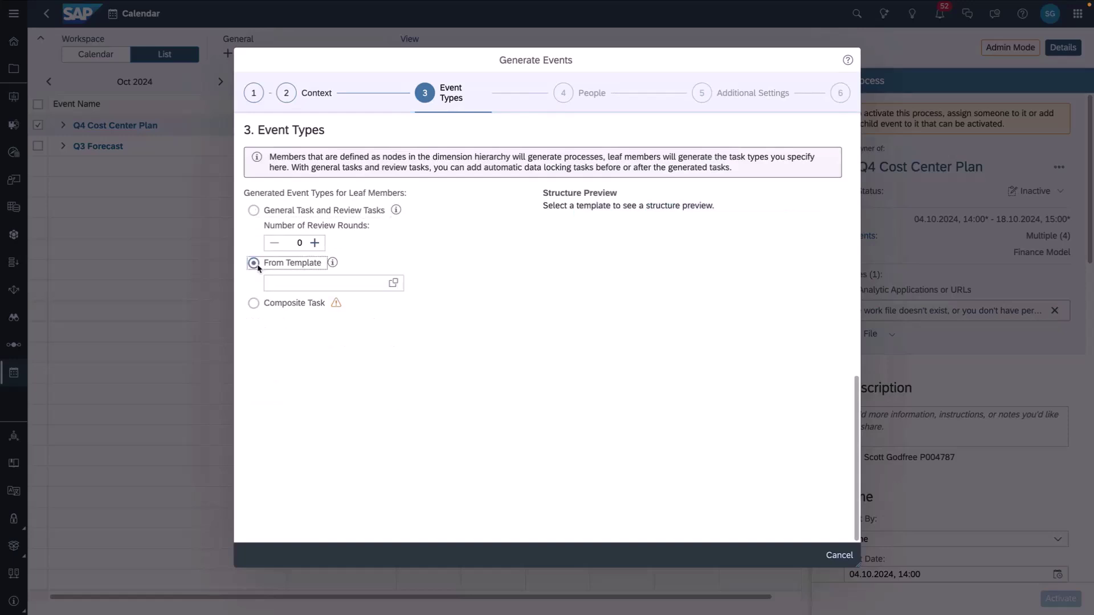
pyautogui.click(393, 283)
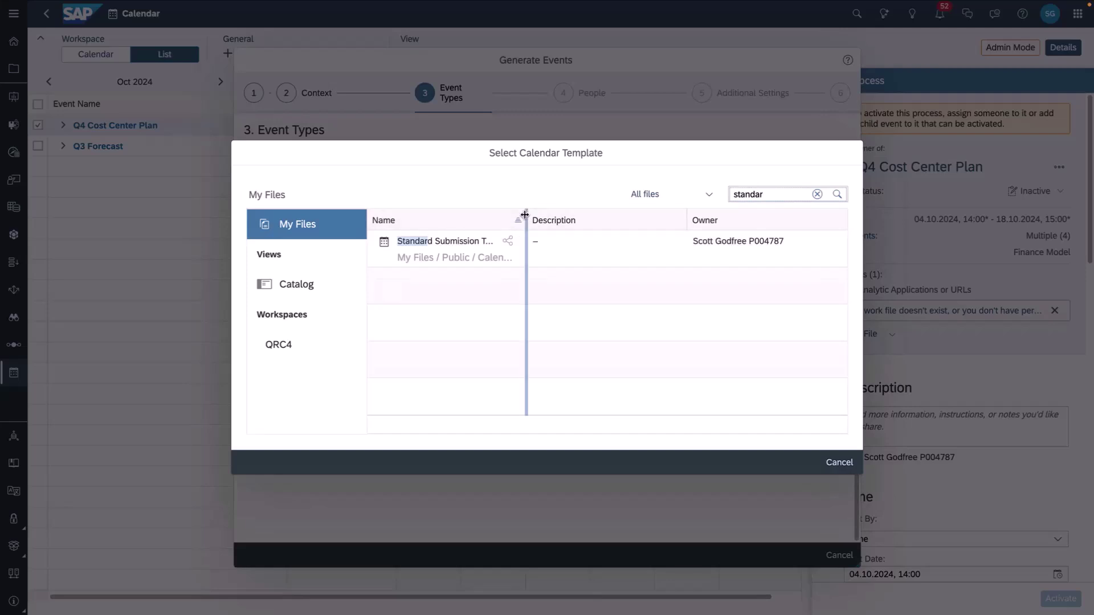
pyautogui.doubleClick(525, 215)
pyautogui.click(463, 245)
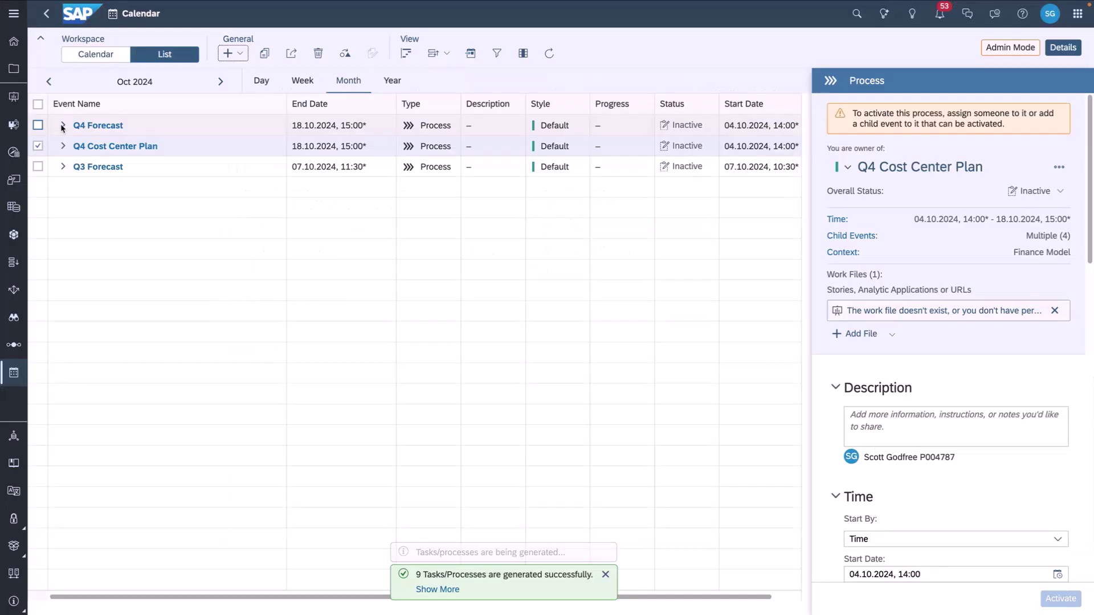
# Expand Q4 Forecast, Americas, Bicicletas Americanas and BestBikes Inc. rows and widen Event Name
pyautogui.click(63, 124)
pyautogui.click(73, 147)
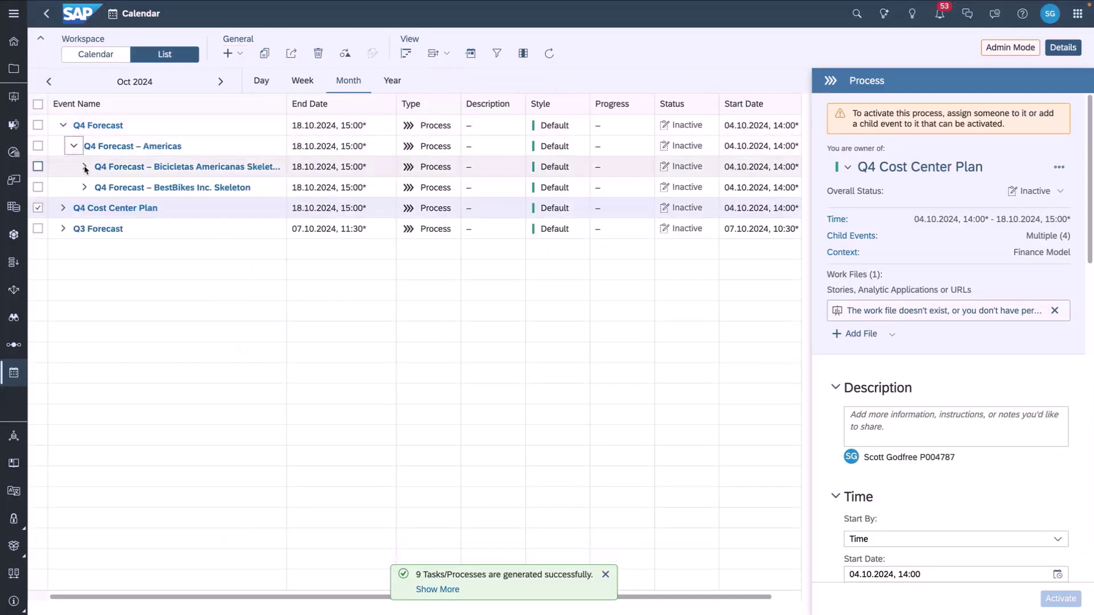
pyautogui.click(84, 167)
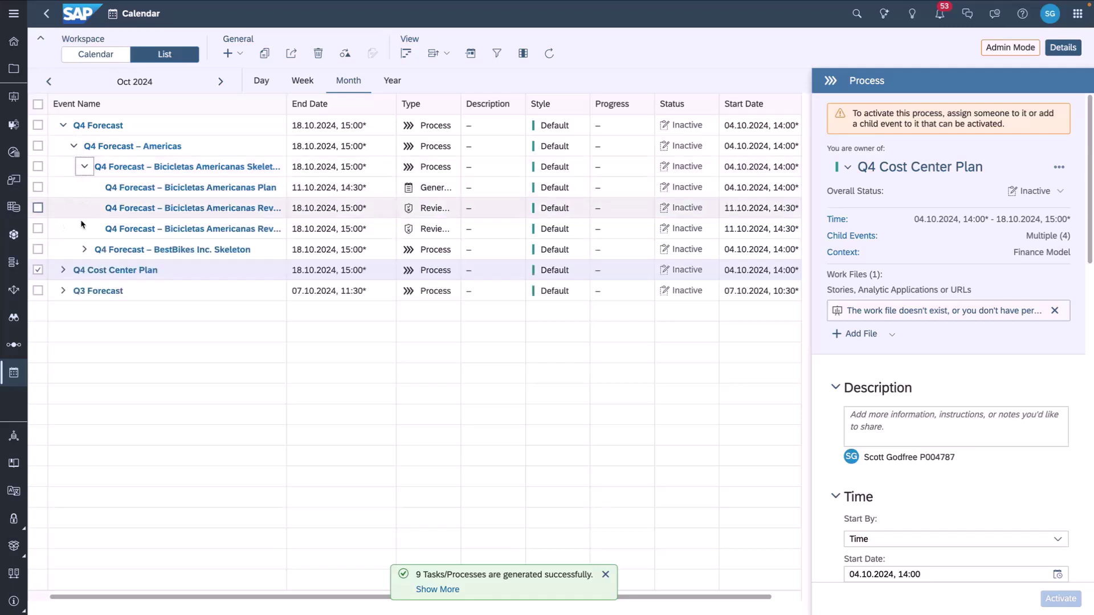
pyautogui.click(85, 249)
pyautogui.moveTo(286, 104); pyautogui.dragTo(389, 109)
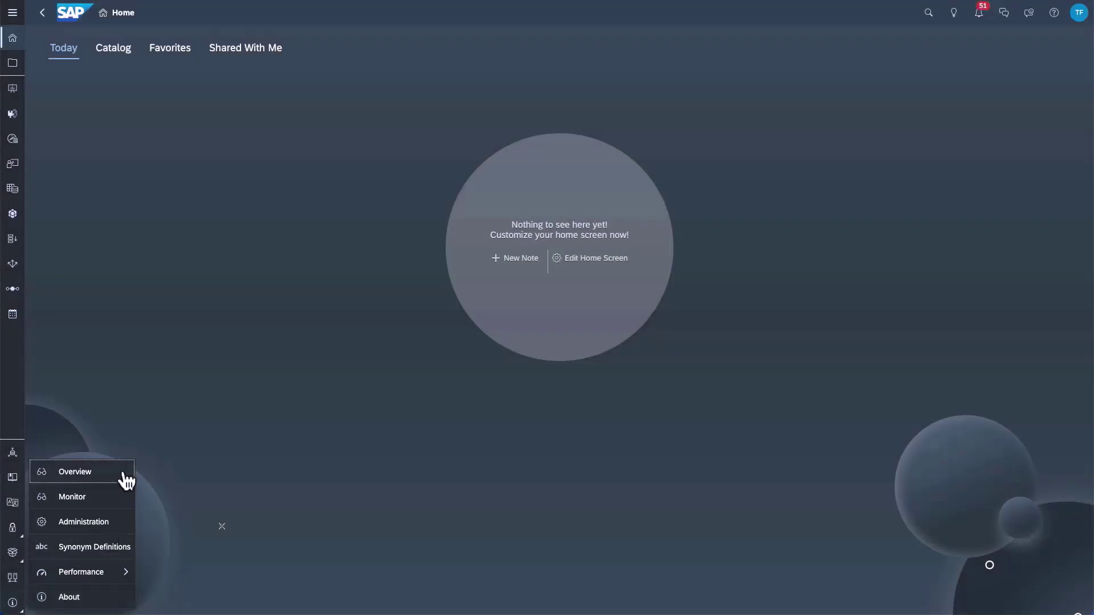
# In System Overview, review Performance Impacting Queries history and statistics for the RESOURCE model
pyautogui.click(124, 480)
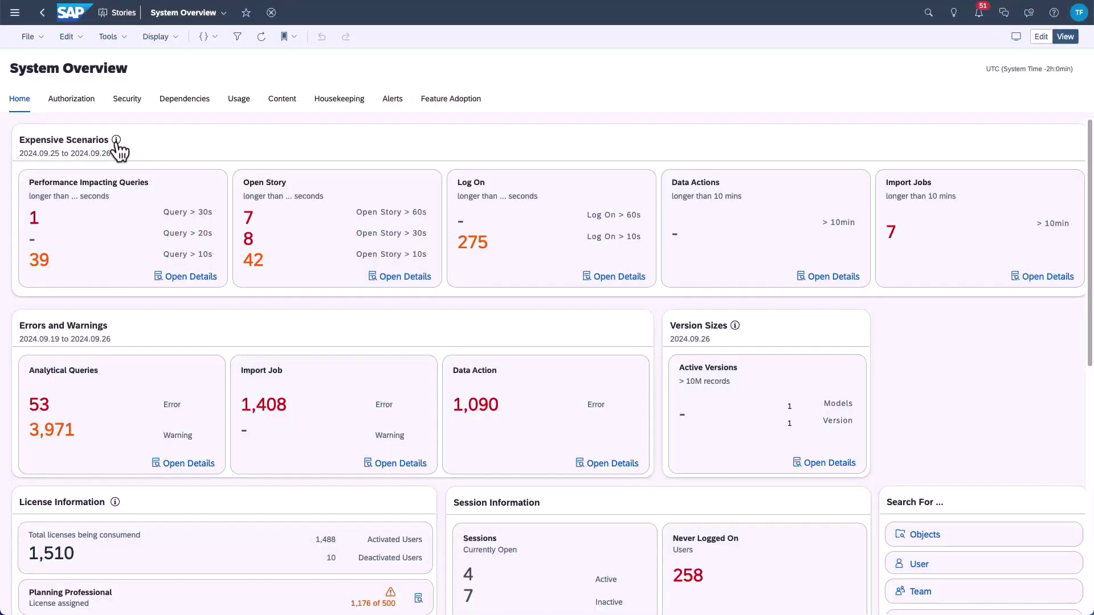
pyautogui.click(116, 140)
pyautogui.moveTo(736, 326)
pyautogui.click(191, 277)
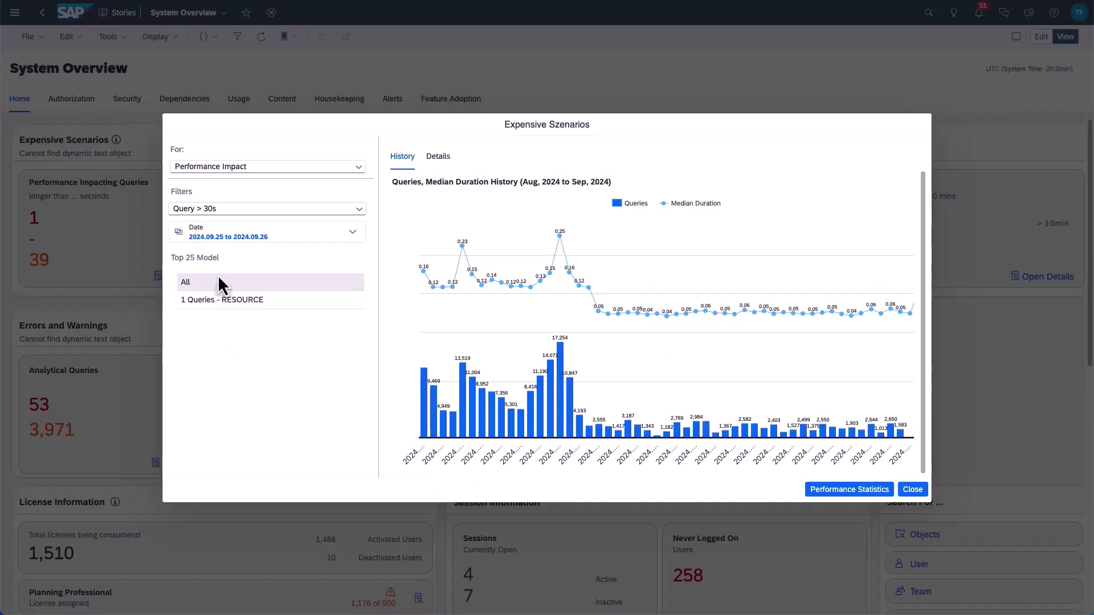
pyautogui.click(254, 308)
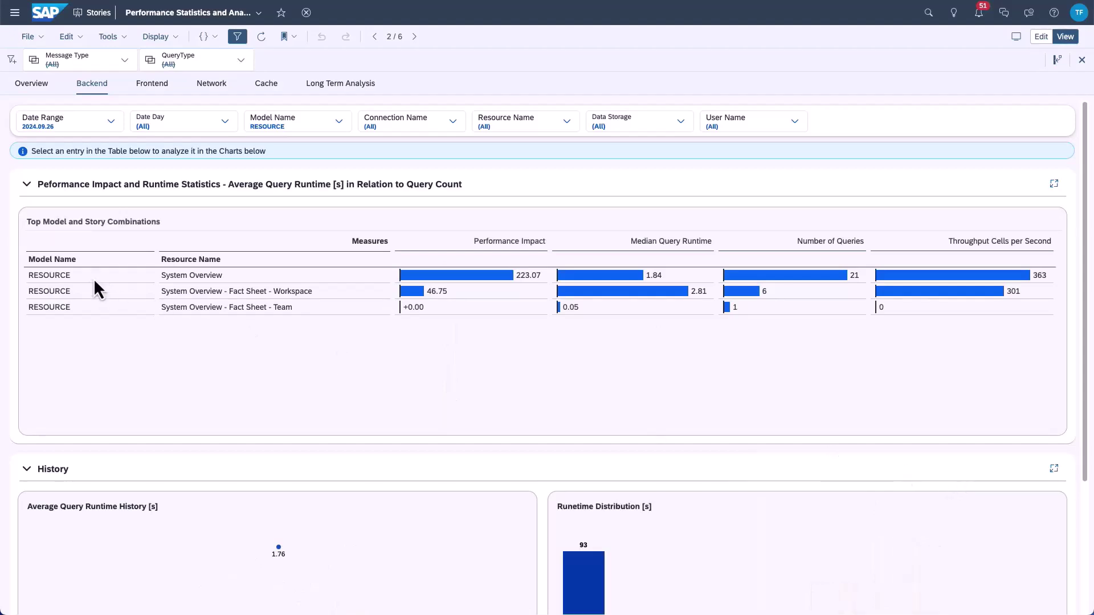
pyautogui.click(93, 276)
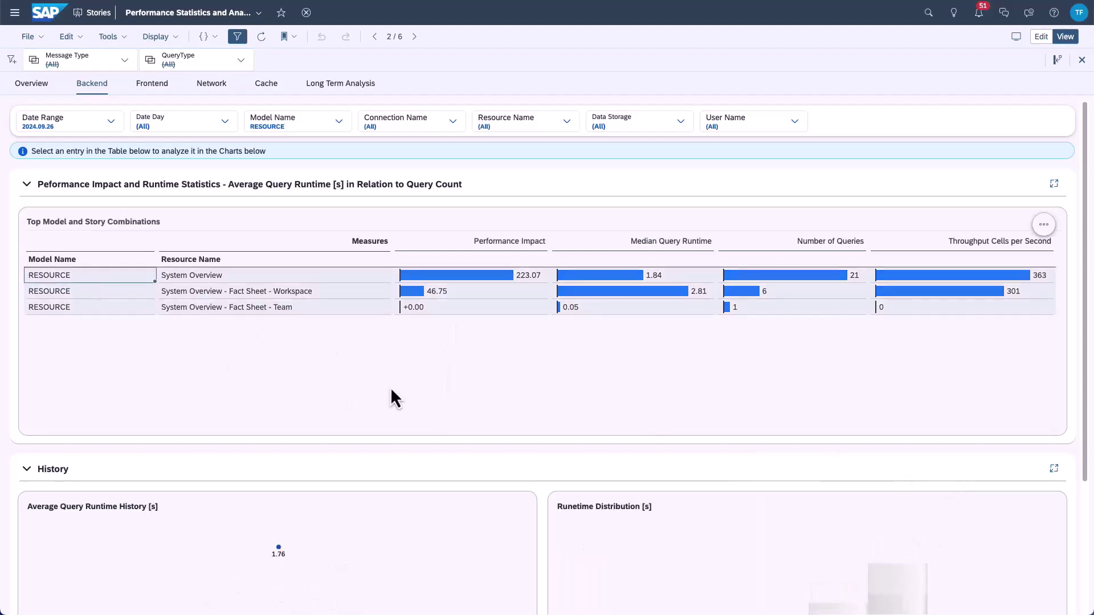
pyautogui.scroll(-1, 391, 389)
pyautogui.scroll(-3, 391, 389)
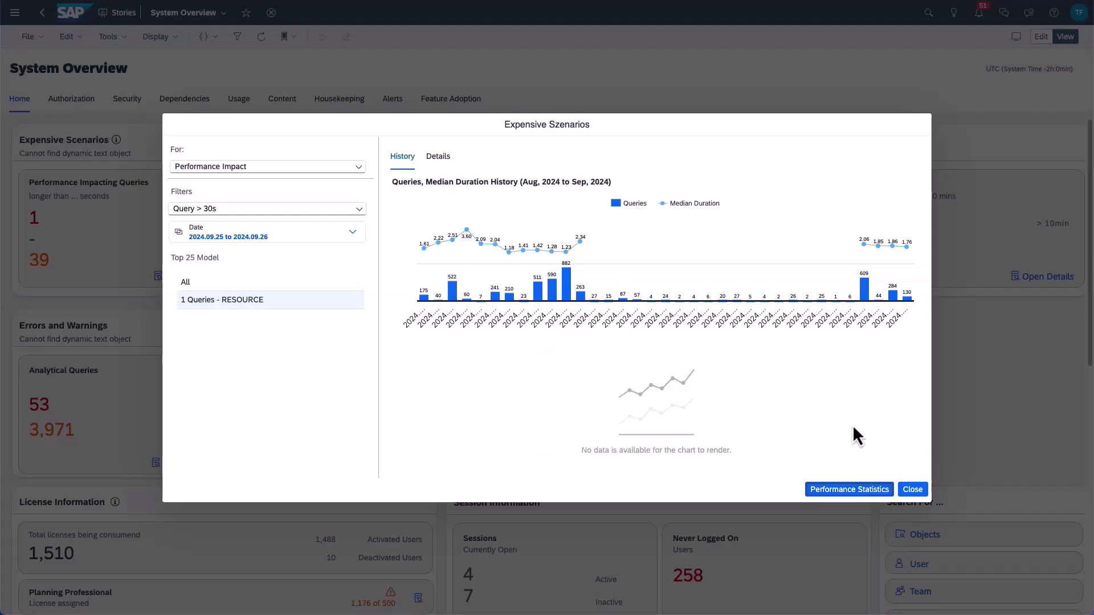
pyautogui.click(913, 491)
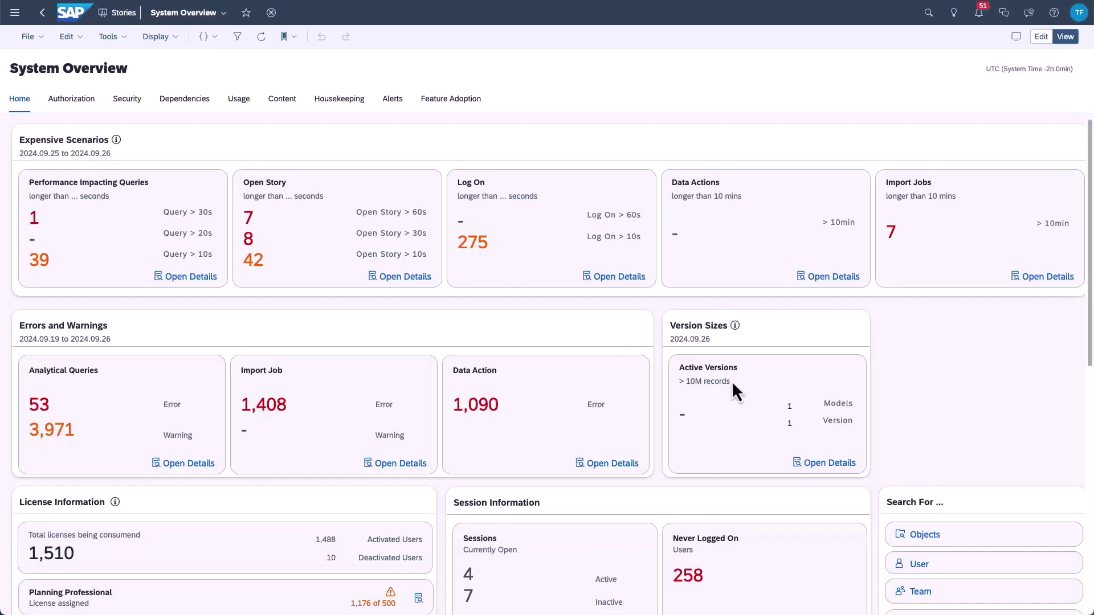
# Open the Custom Cell Selenium story's 6:35:25 opening in the Performance Analysis Tool
pyautogui.click(415, 277)
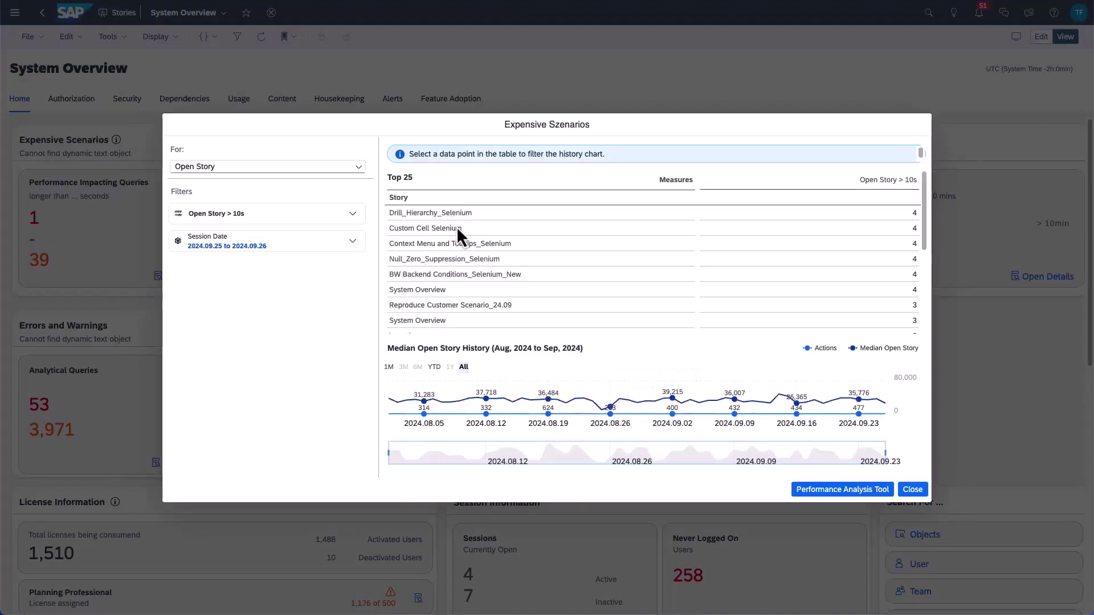
pyautogui.click(457, 229)
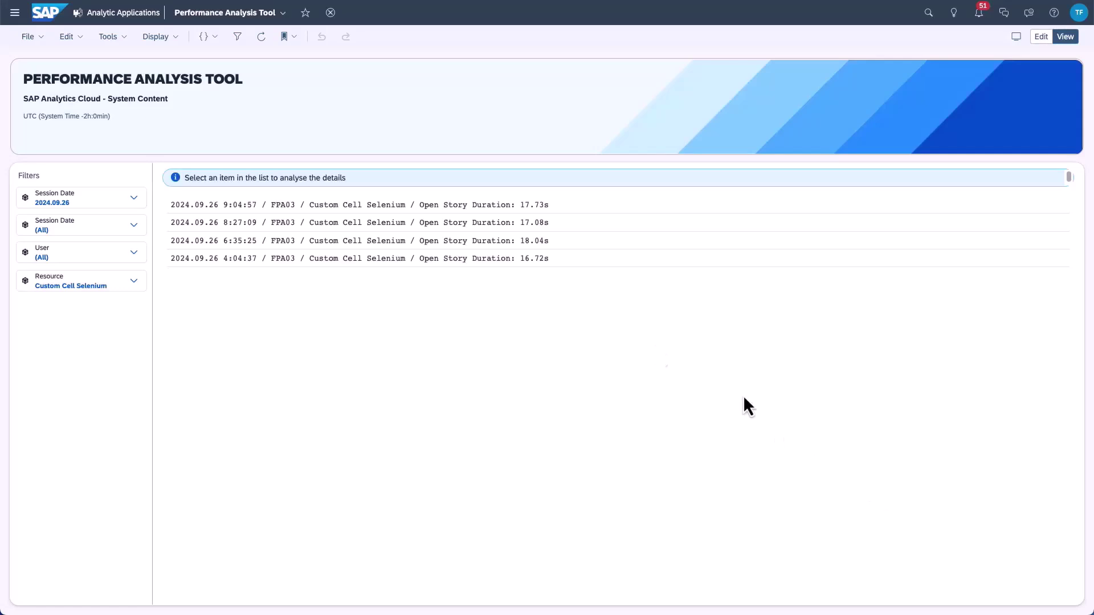
pyautogui.click(474, 244)
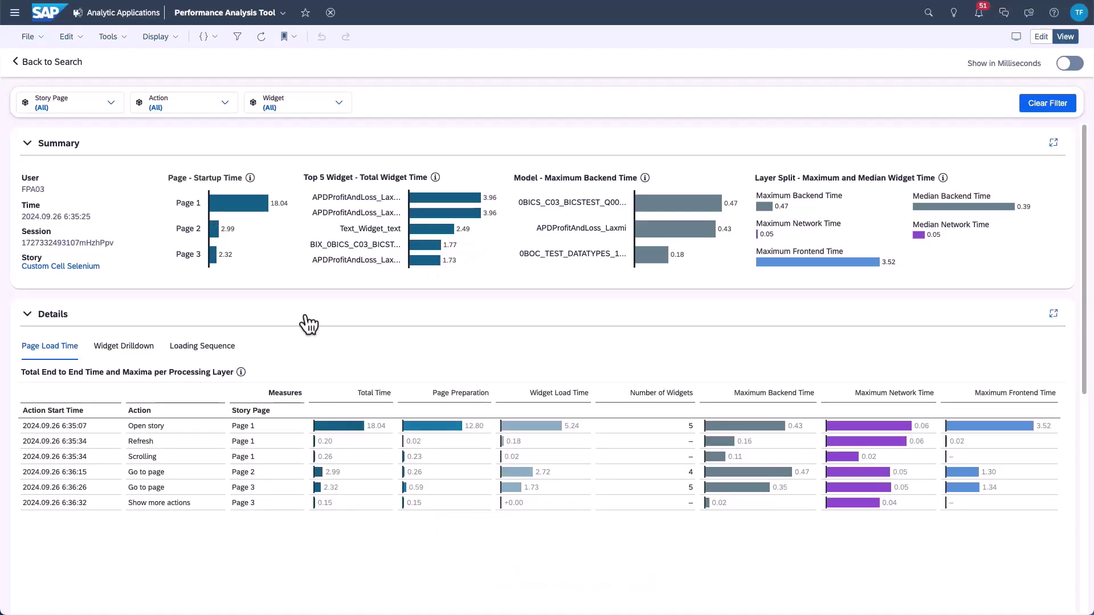
# Review the widget Loading Sequence full-page, then return to the Open Story expensive-scenario details
pyautogui.click(220, 348)
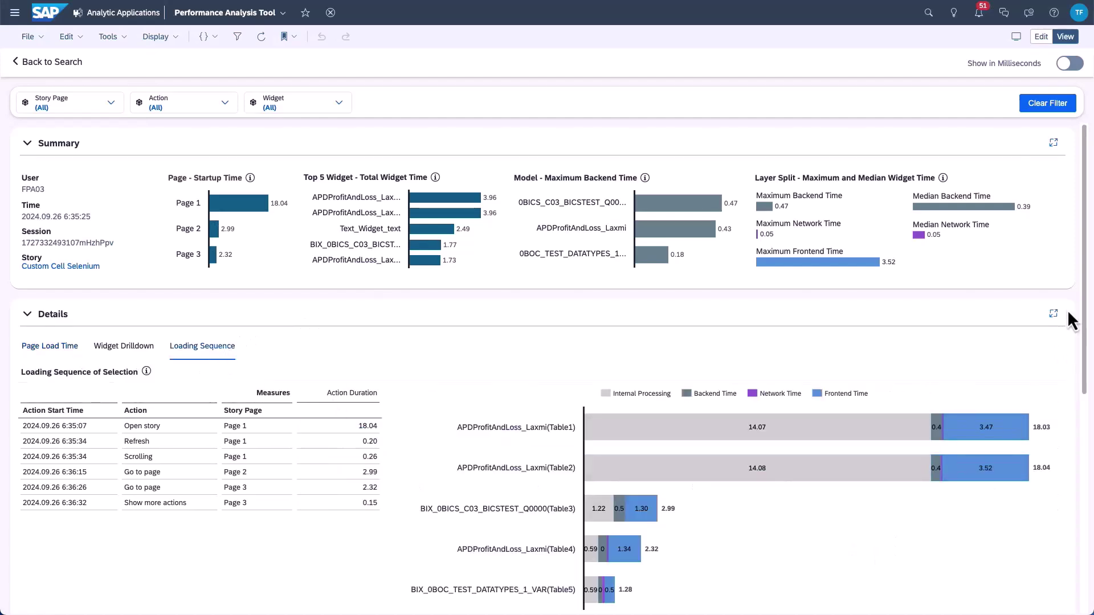
pyautogui.click(1051, 313)
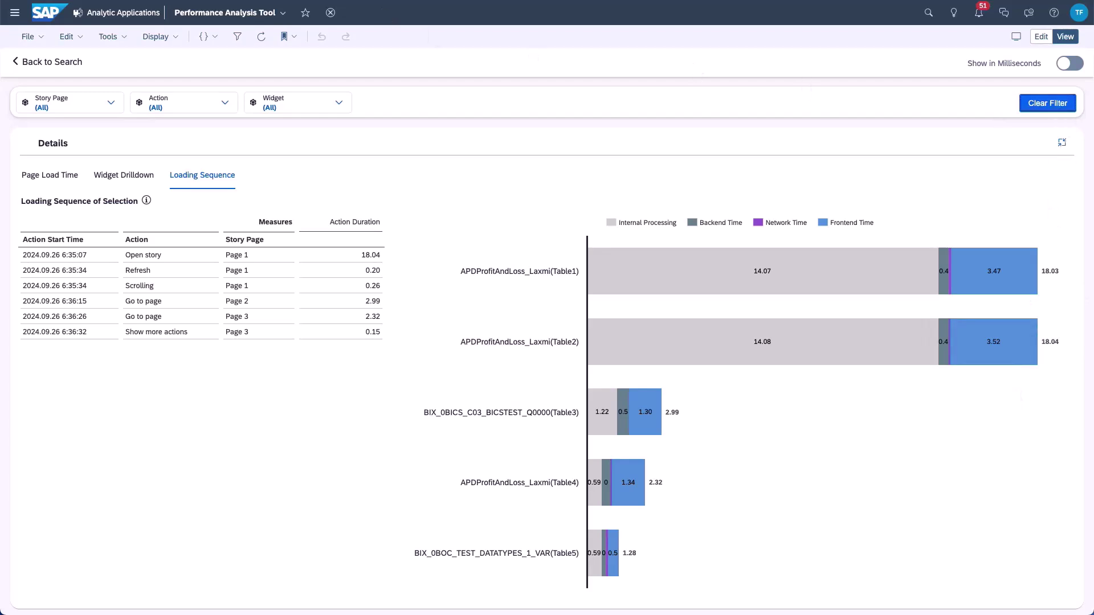
pyautogui.hotkey('ctrl', 'w')
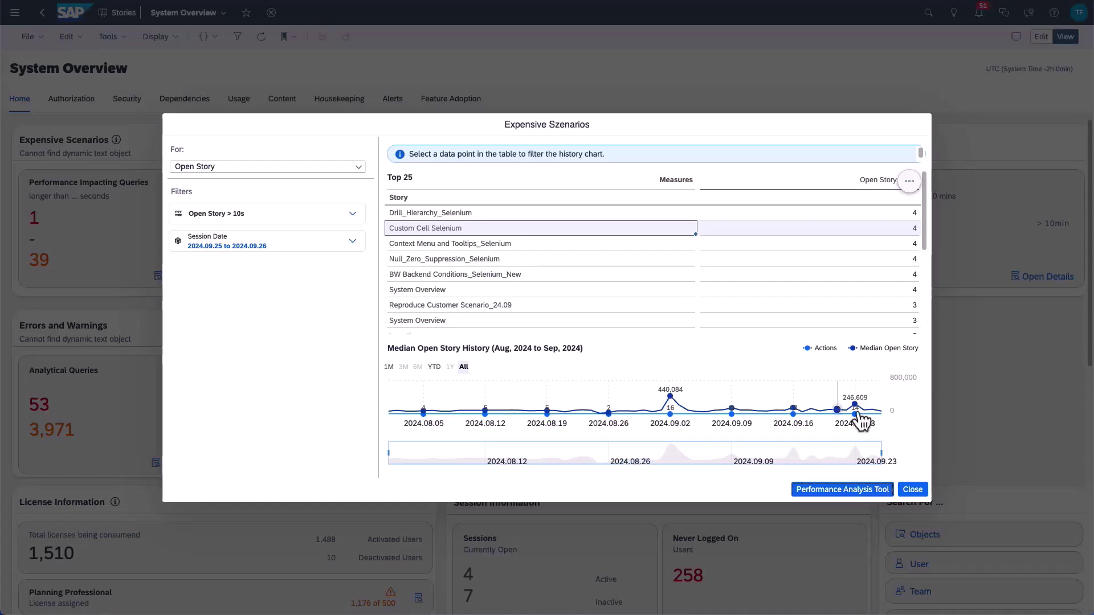
pyautogui.click(927, 494)
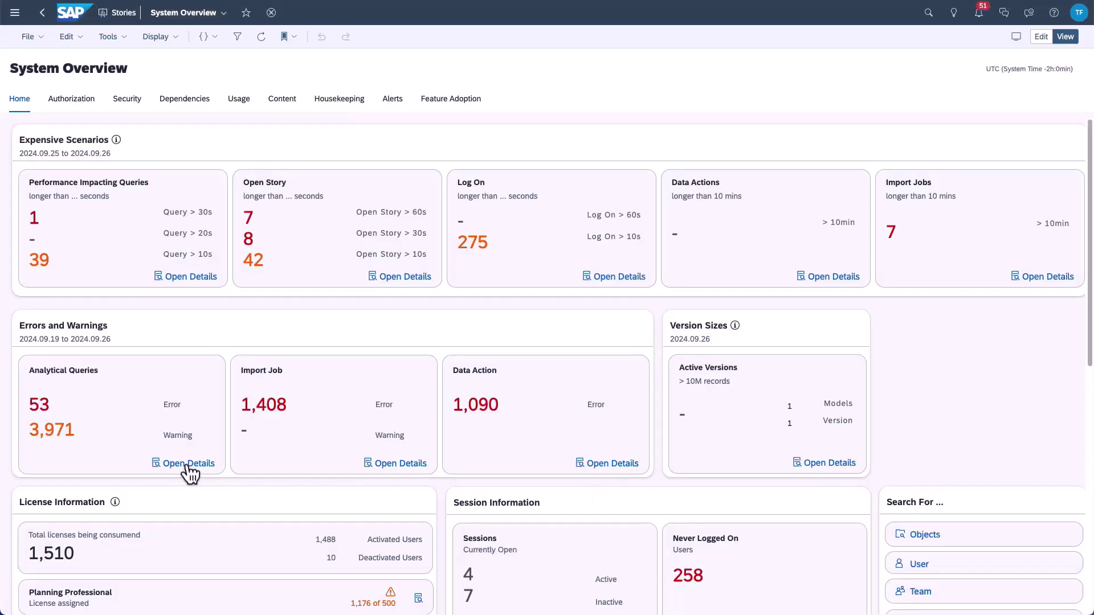
# Show the details table for the 17 BW Story - ODE analytical-query errors
pyautogui.click(187, 464)
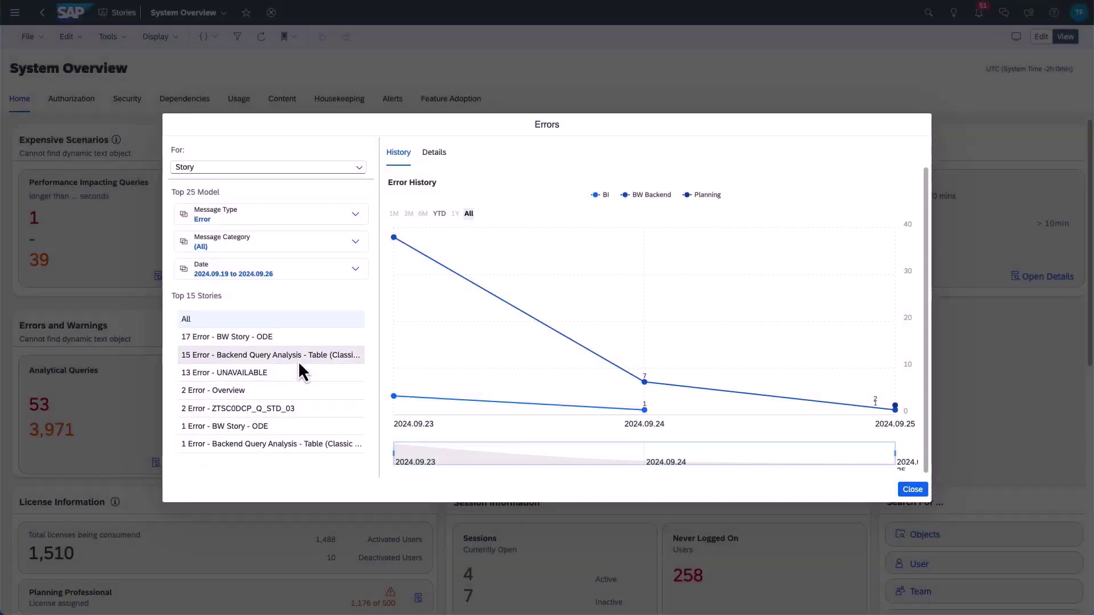
pyautogui.click(324, 343)
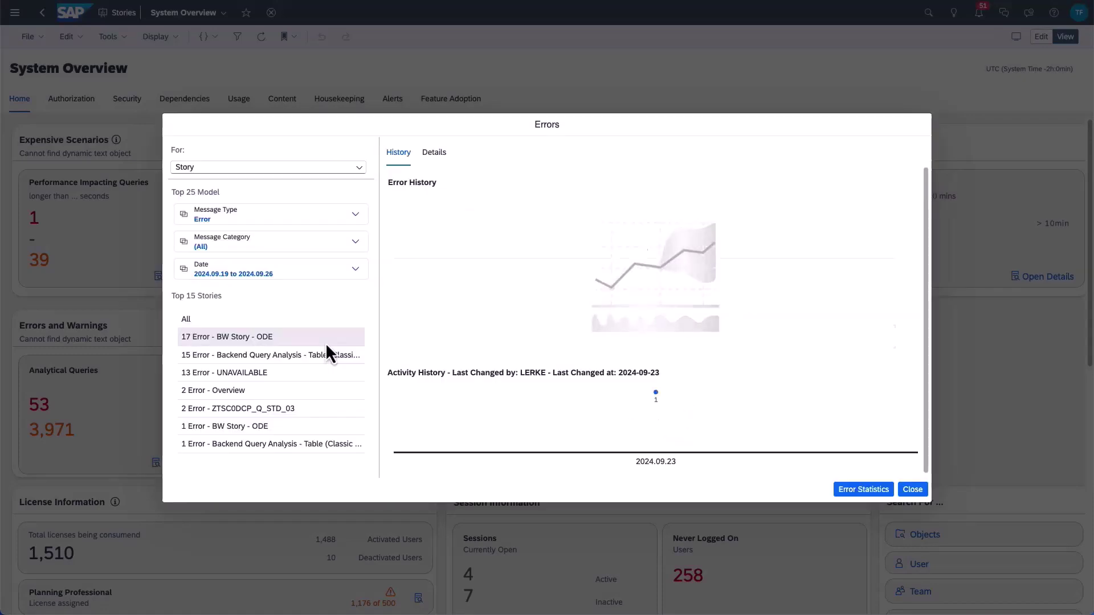
pyautogui.click(439, 162)
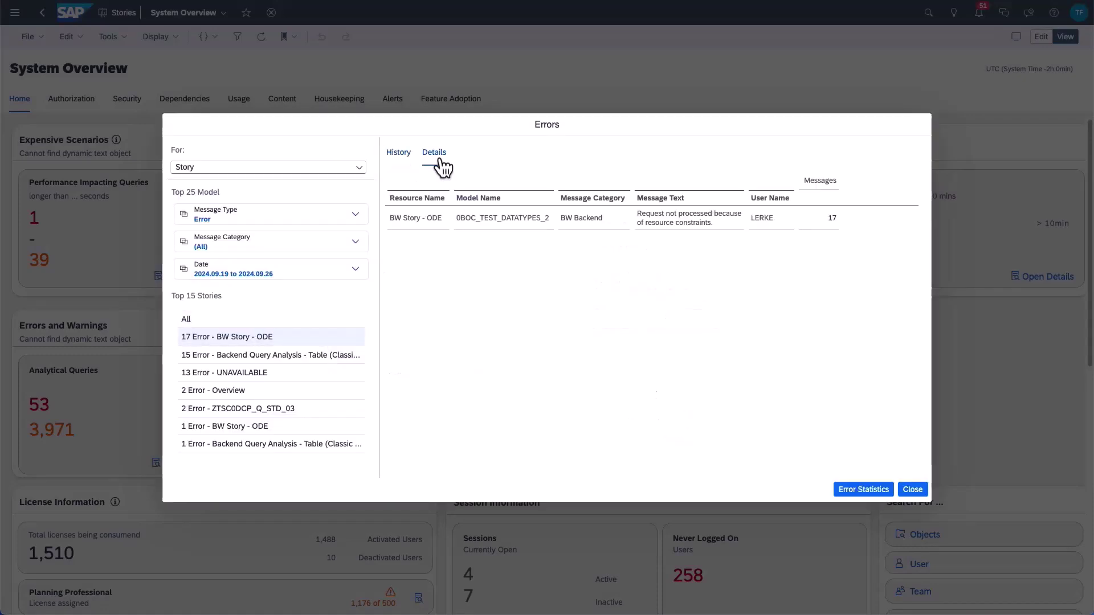
# Filter the error breakdown to the BW Backend error and the 0BOC_TEST_DATATYPES_2 model
pyautogui.click(557, 225)
pyautogui.click(518, 223)
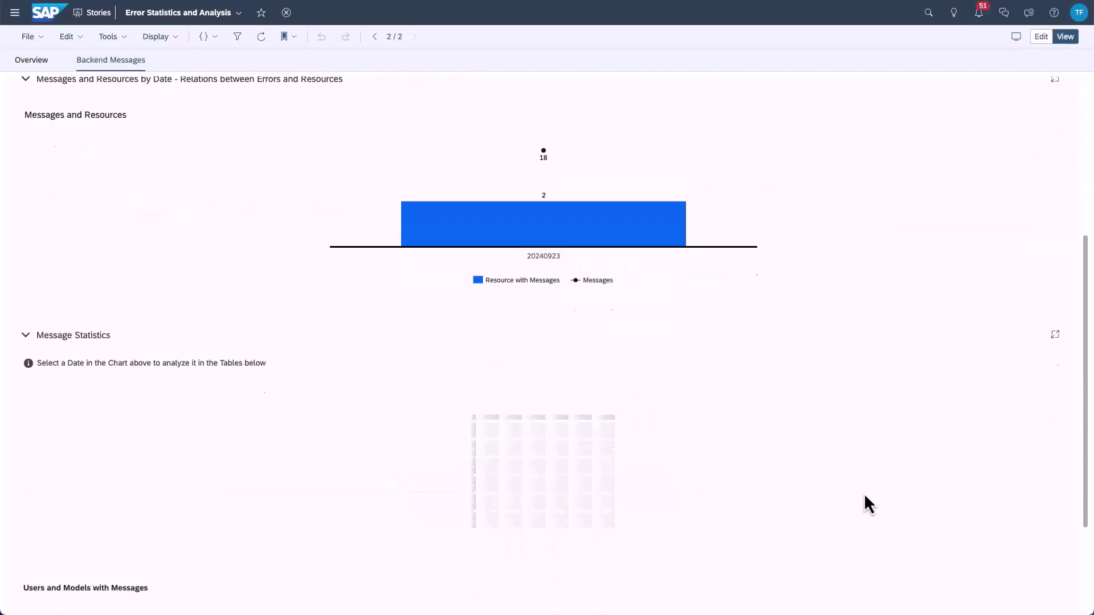
pyautogui.scroll(-1, 864, 494)
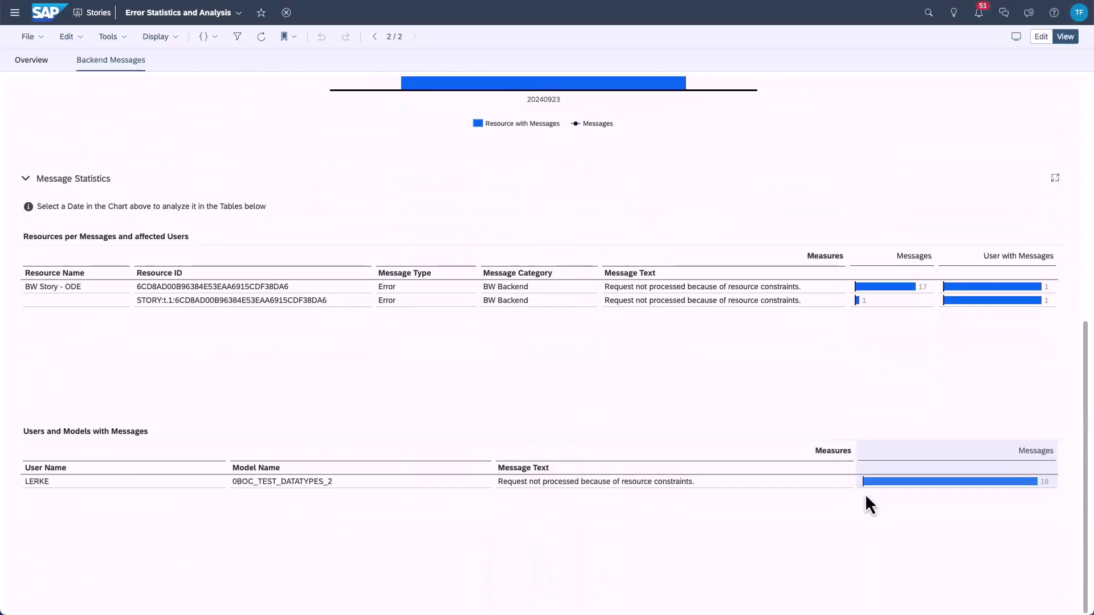